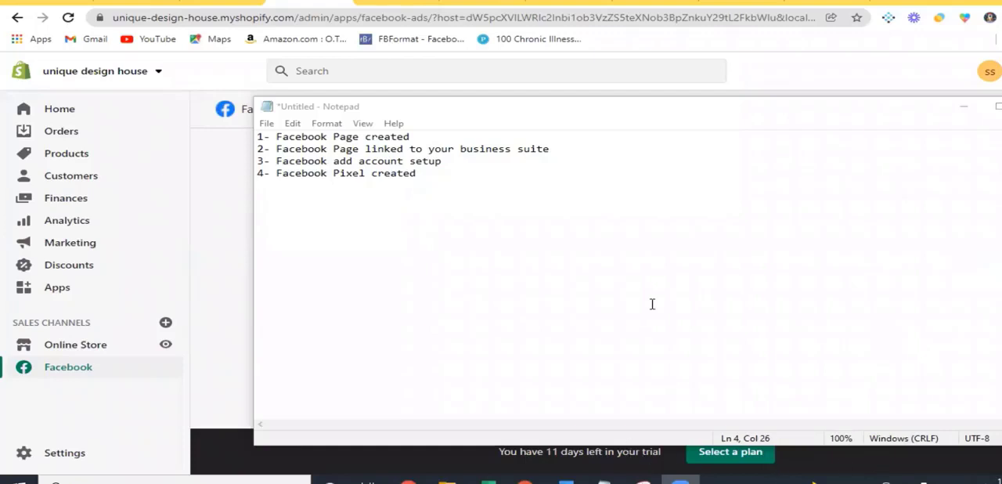
Review the Notepad checklist of Facebook page, business suite, ad account and Pixel prerequisites, and return to the store admin
{"action": "left_click", "coordinate": [964, 106]}
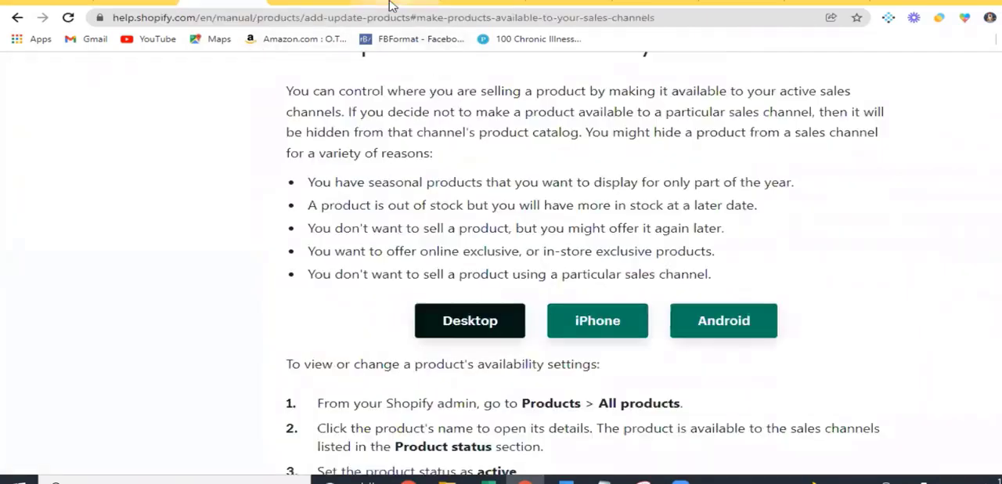
{"action": "left_click", "coordinate": [391, 6]}
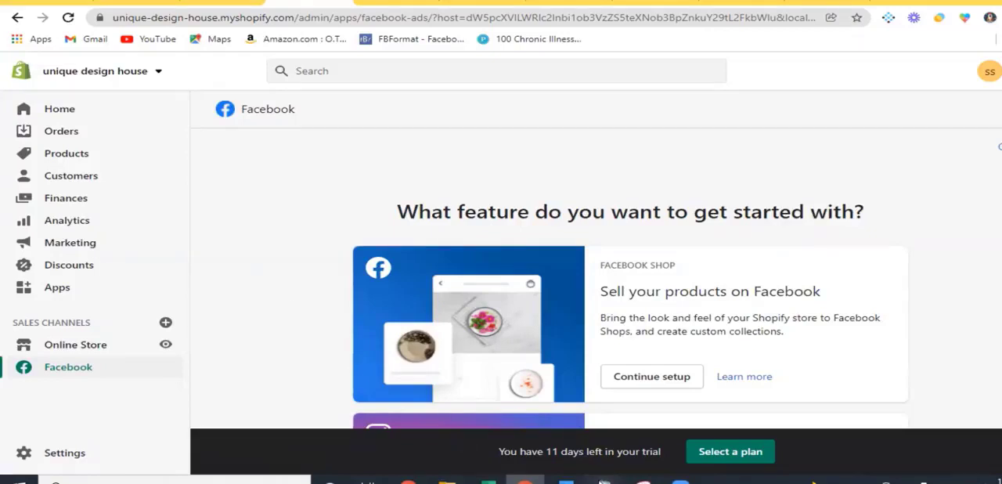
{"action": "mouse_move", "coordinate": [605, 480]}
{"action": "left_click", "coordinate": [989, 446]}
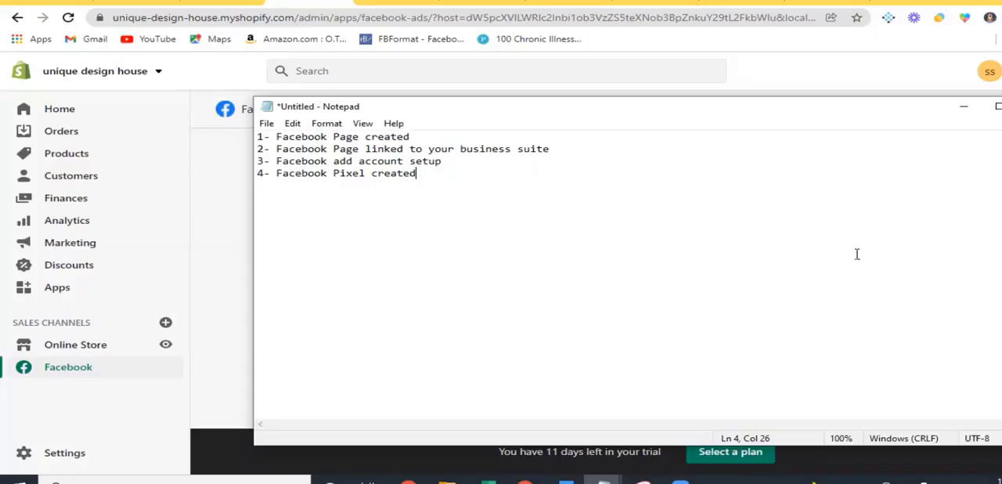
{"action": "left_click", "coordinate": [964, 106]}
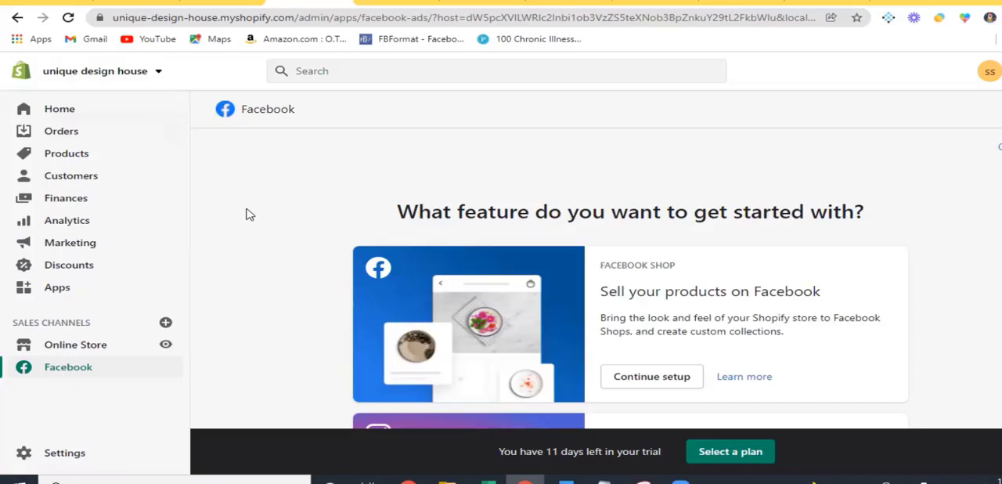
Search the web for Shopify in a new browser tab and open the standard Shopify free trial sign-up page
{"action": "left_click", "coordinate": [885, 1]}
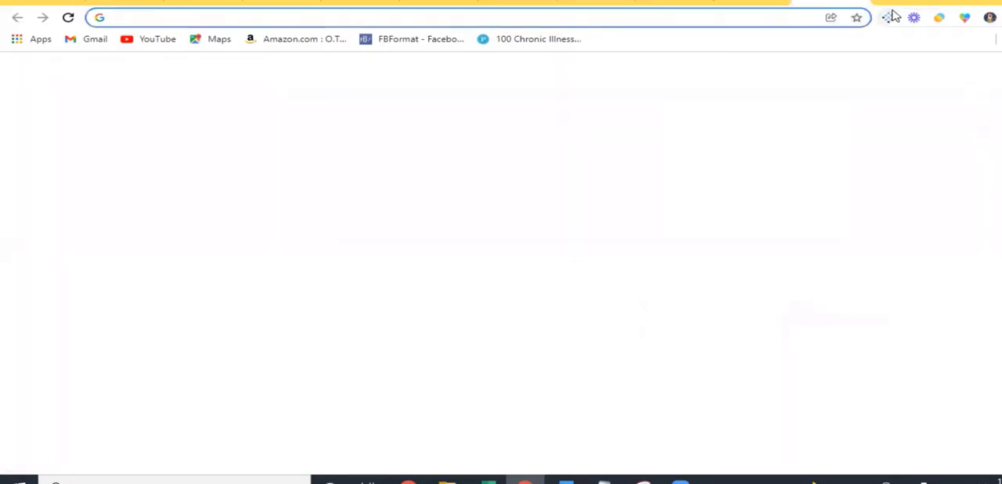
{"action": "type", "text": "sho"}
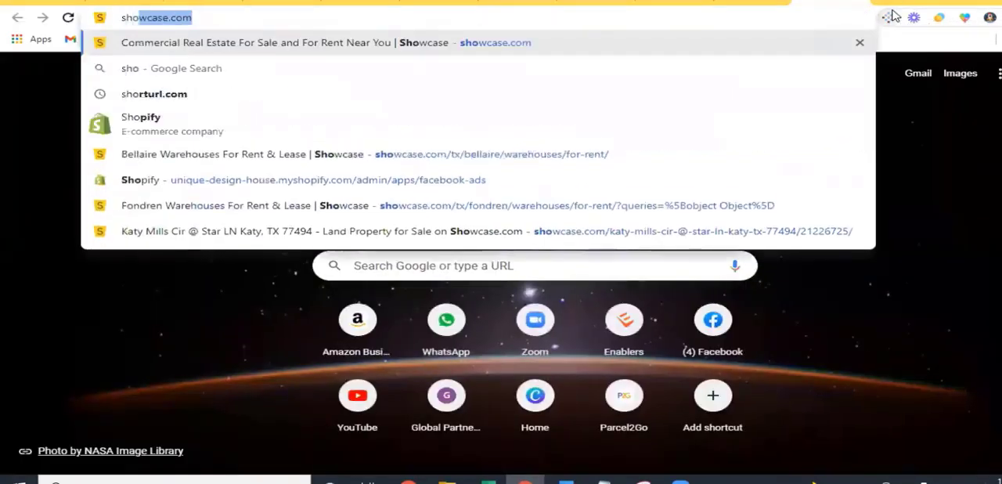
{"action": "type", "text": "fify"}
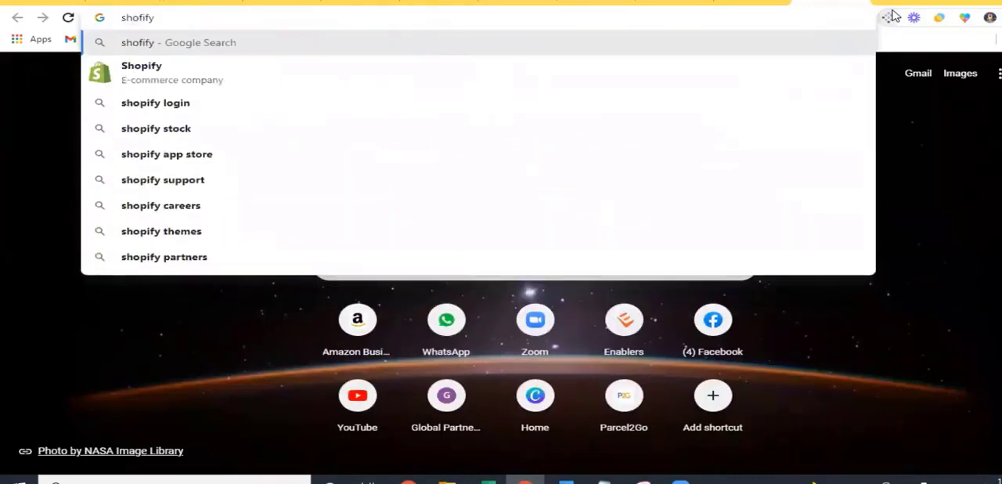
{"action": "left_click", "coordinate": [159, 78]}
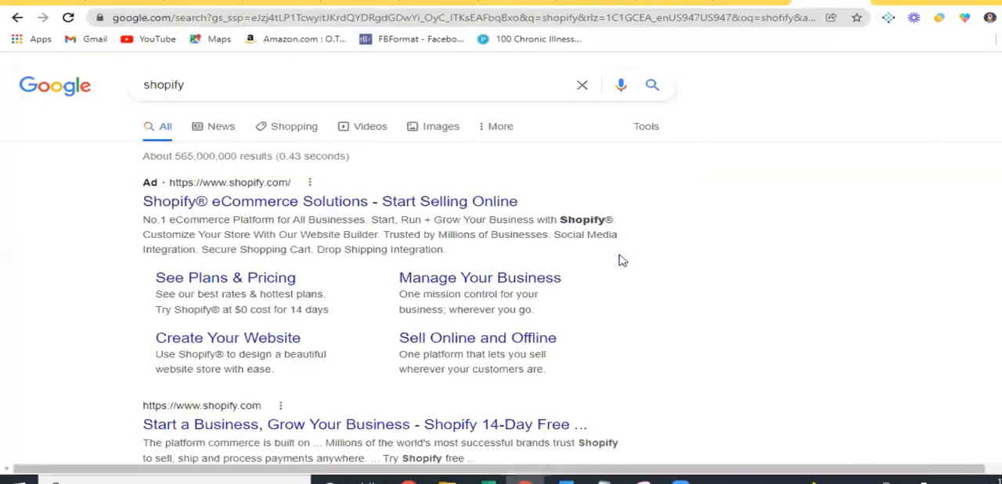
{"action": "left_click", "coordinate": [517, 333]}
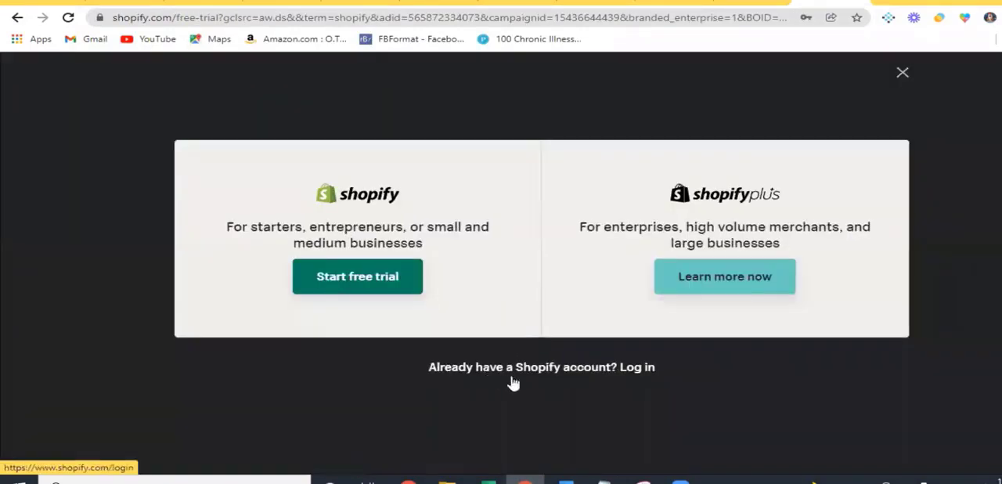
{"action": "left_click", "coordinate": [350, 293]}
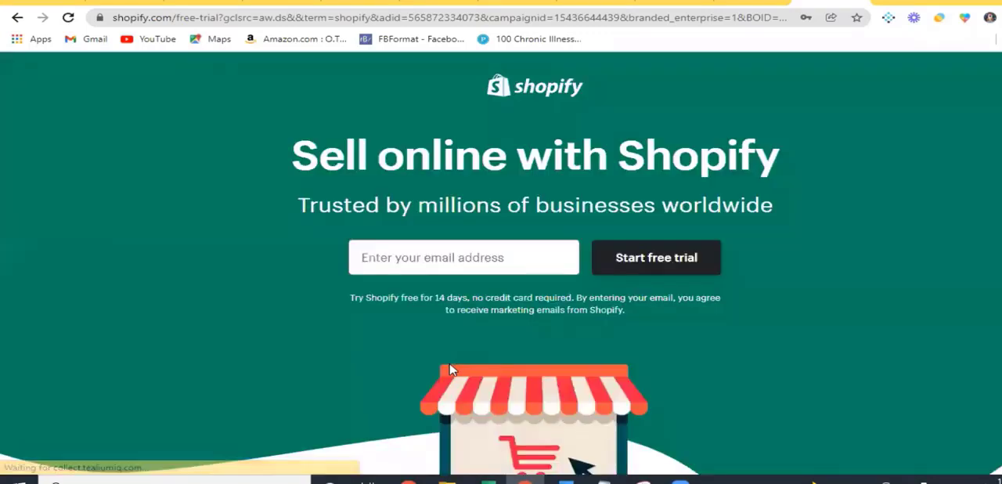
Fill in the account e-mail address from the saved suggestions and start the free trial
{"action": "left_click", "coordinate": [431, 258]}
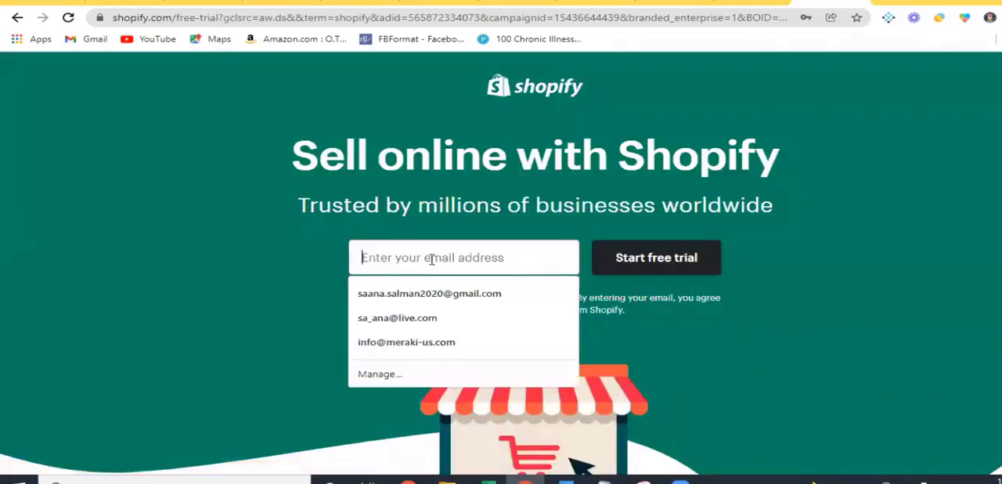
{"action": "left_click", "coordinate": [249, 266]}
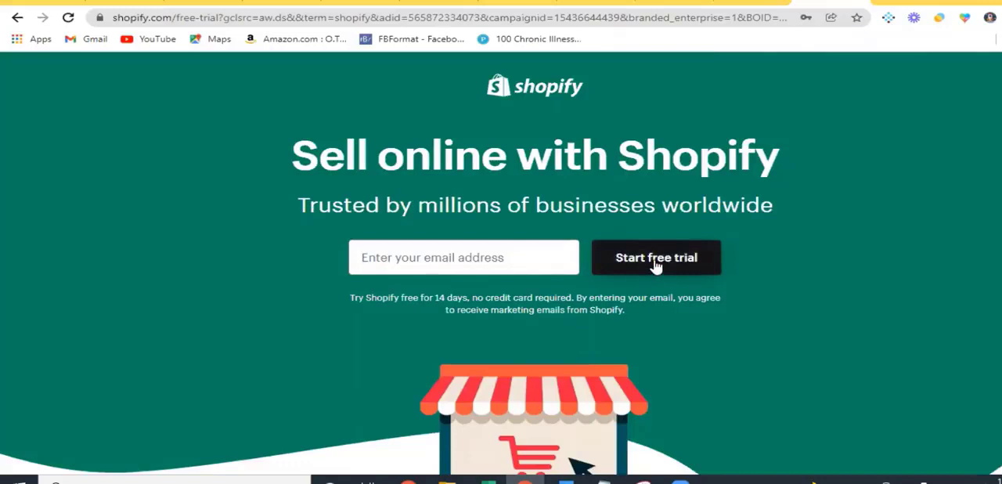
{"action": "left_click", "coordinate": [482, 257]}
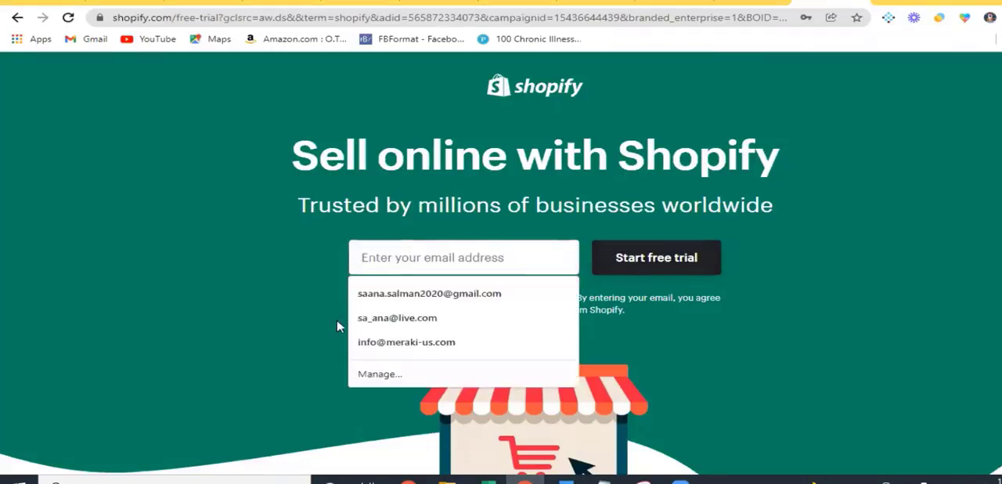
{"action": "left_click", "coordinate": [423, 321]}
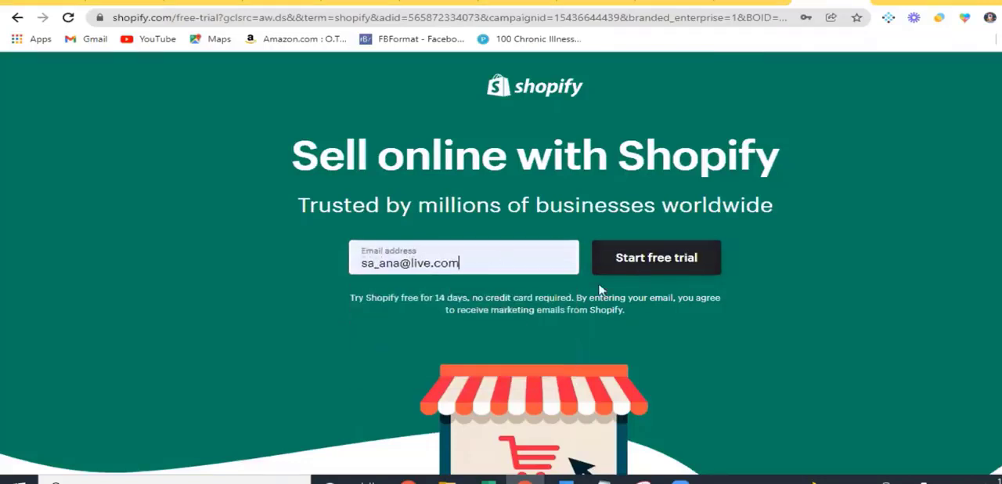
{"action": "left_click", "coordinate": [668, 268]}
Enter the account password, create the trial store and save the login in the browser
{"action": "left_click", "coordinate": [464, 278]}
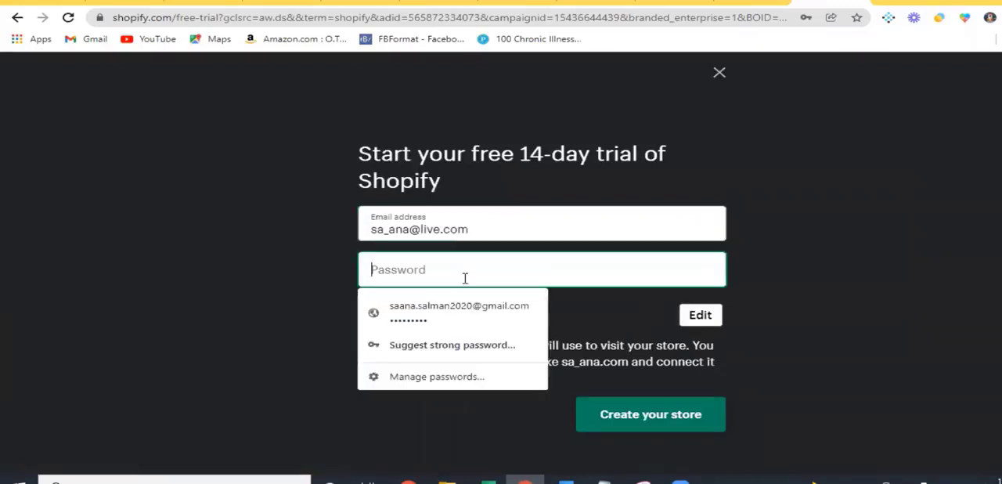
{"action": "type", "text": "••••••••"}
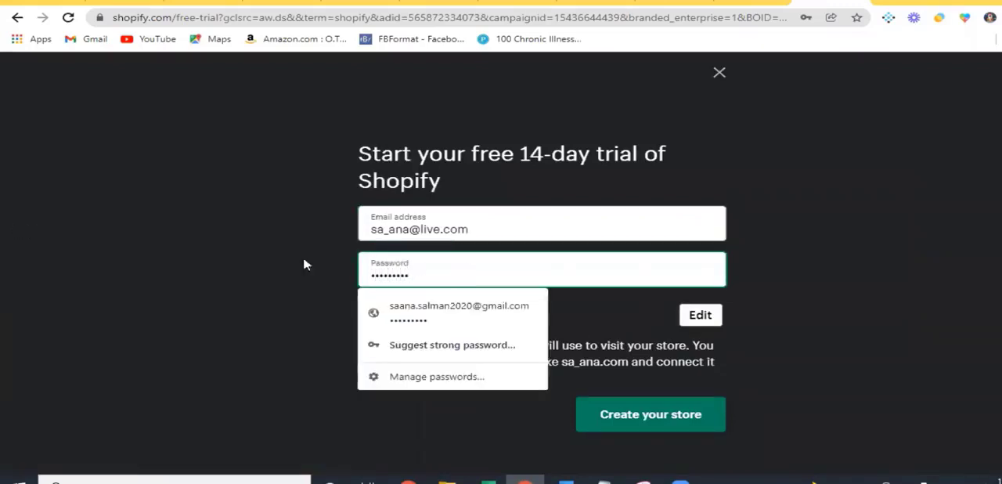
{"action": "left_click", "coordinate": [320, 287]}
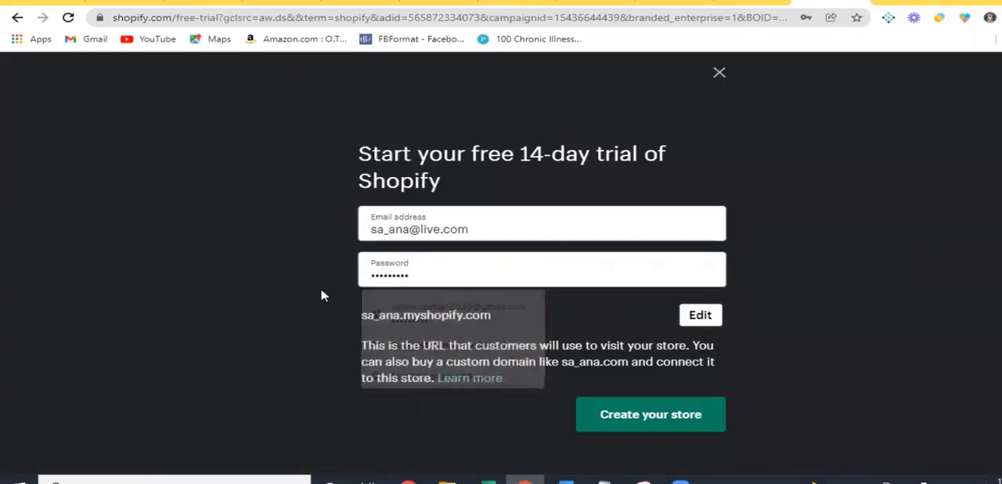
{"action": "left_click", "coordinate": [654, 417]}
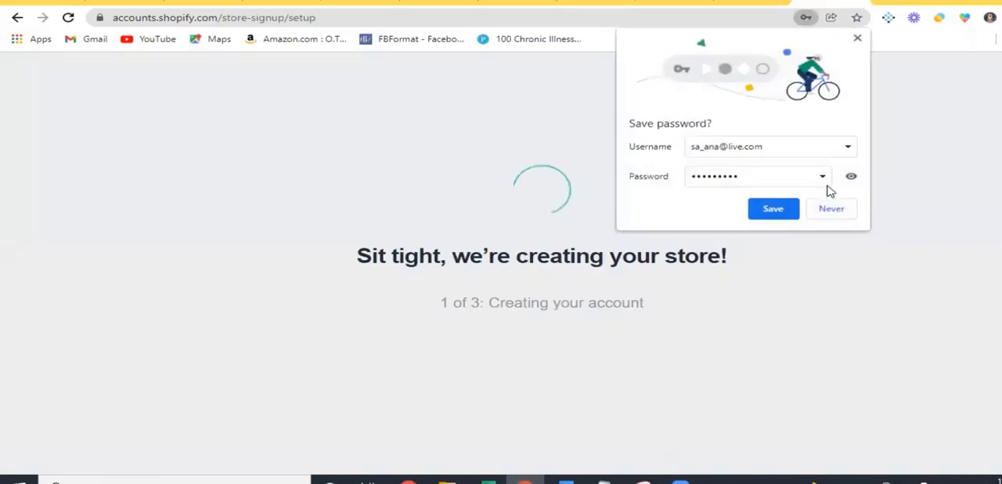
{"action": "left_click", "coordinate": [772, 208]}
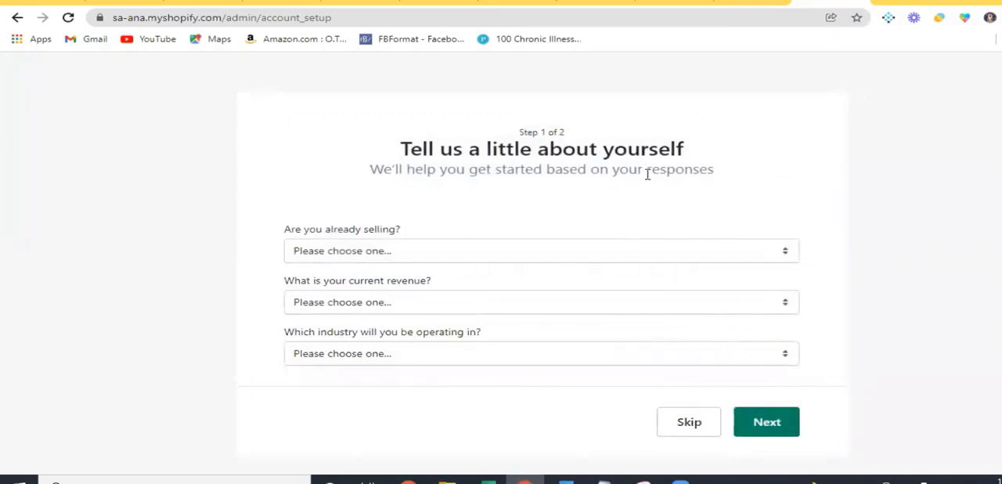
Answer the selling questions with "I'm selling, just not online", Facebook or Instagram as the extra channel, and "Online only" as the selling method
{"action": "left_click", "coordinate": [547, 255]}
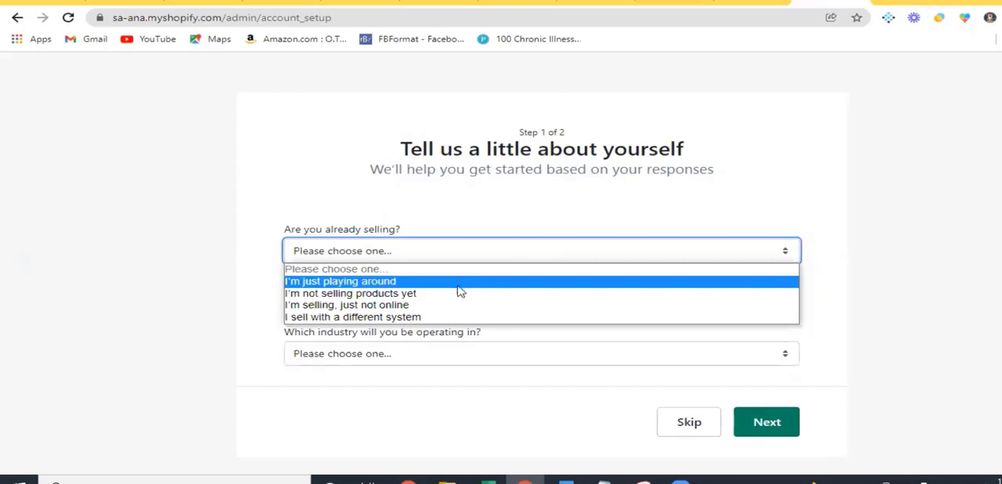
{"action": "left_click", "coordinate": [458, 311]}
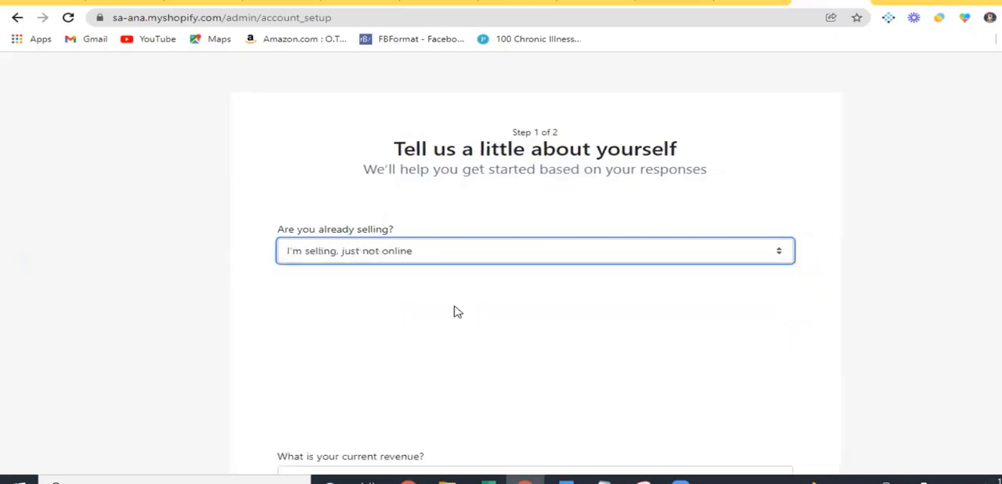
{"action": "scroll", "coordinate": [354, 347], "scroll_direction": "down", "scroll_amount": 1}
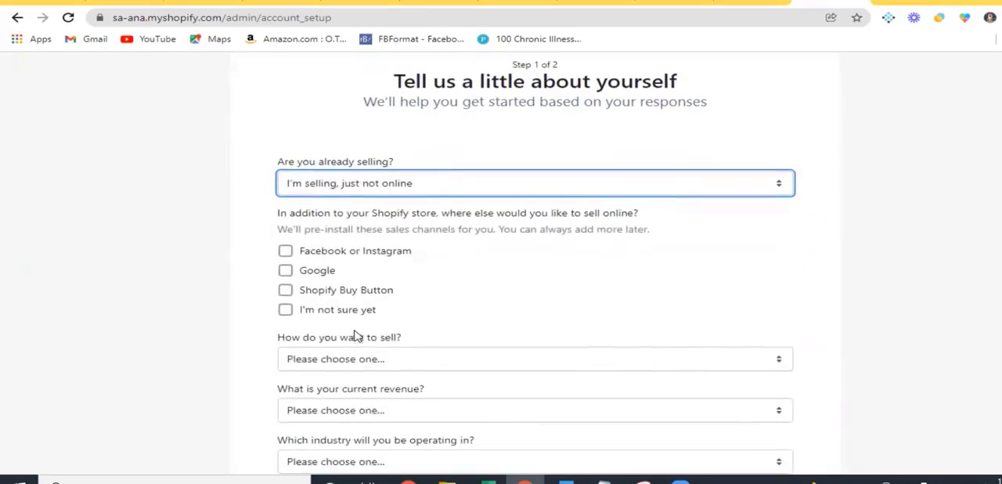
{"action": "left_click", "coordinate": [287, 252]}
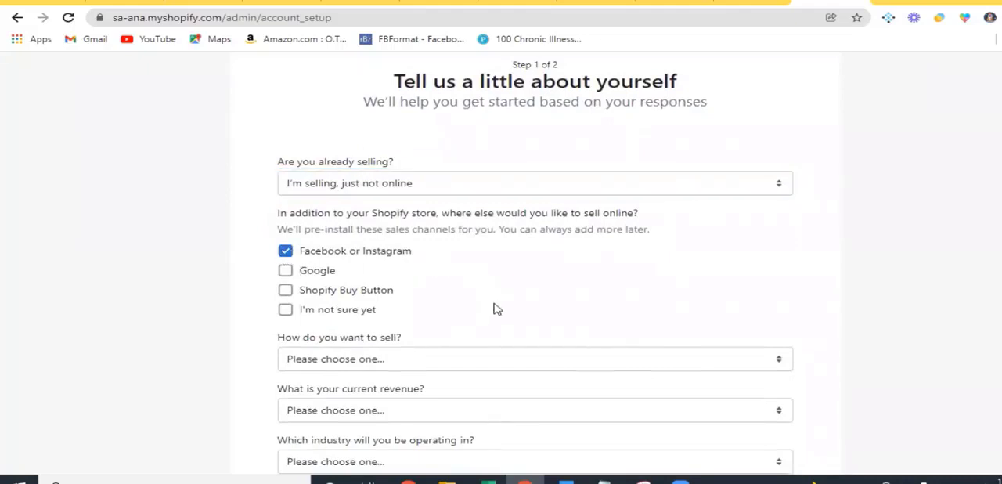
{"action": "scroll", "coordinate": [496, 309], "scroll_direction": "down", "scroll_amount": 1}
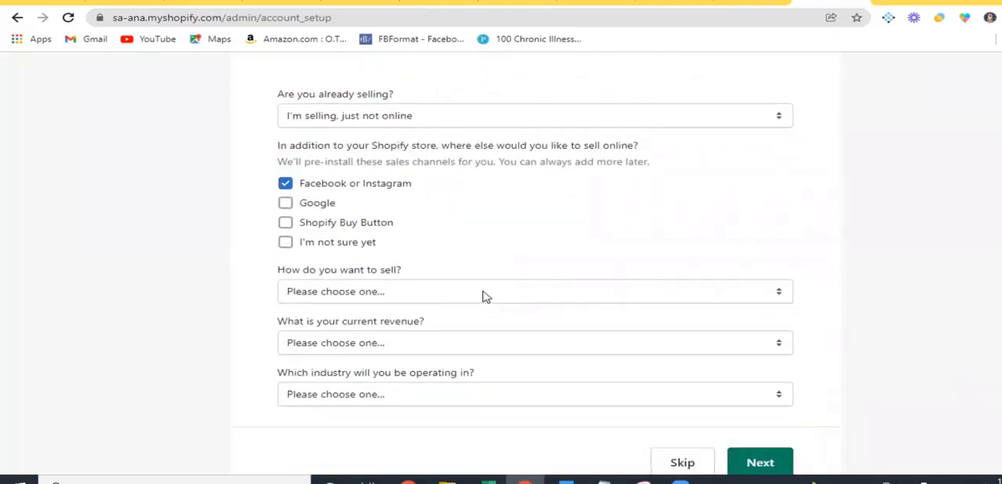
{"action": "left_click", "coordinate": [483, 291]}
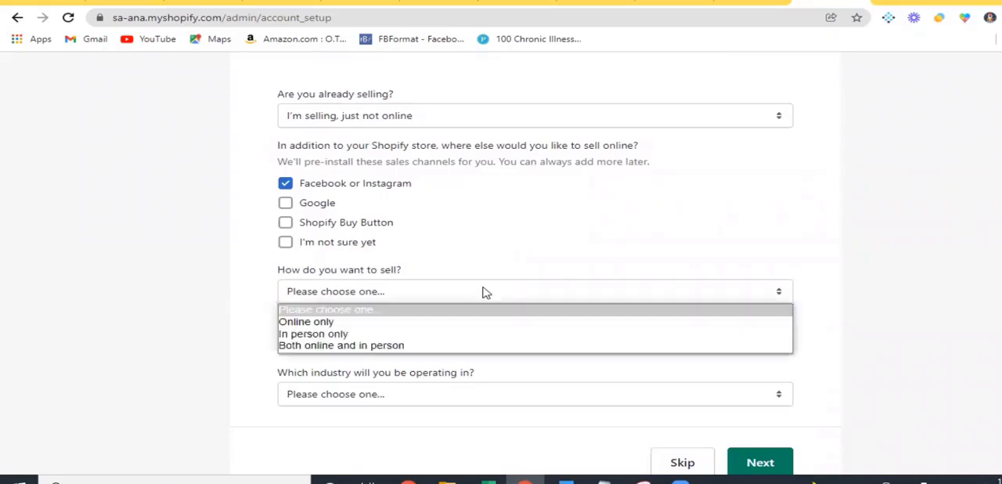
{"action": "left_click", "coordinate": [453, 322]}
Set the current revenue to "$0 USD (I'm just getting started)" and the industry to Furniture, and continue to the business address form
{"action": "scroll", "coordinate": [541, 321], "scroll_direction": "down", "scroll_amount": 1}
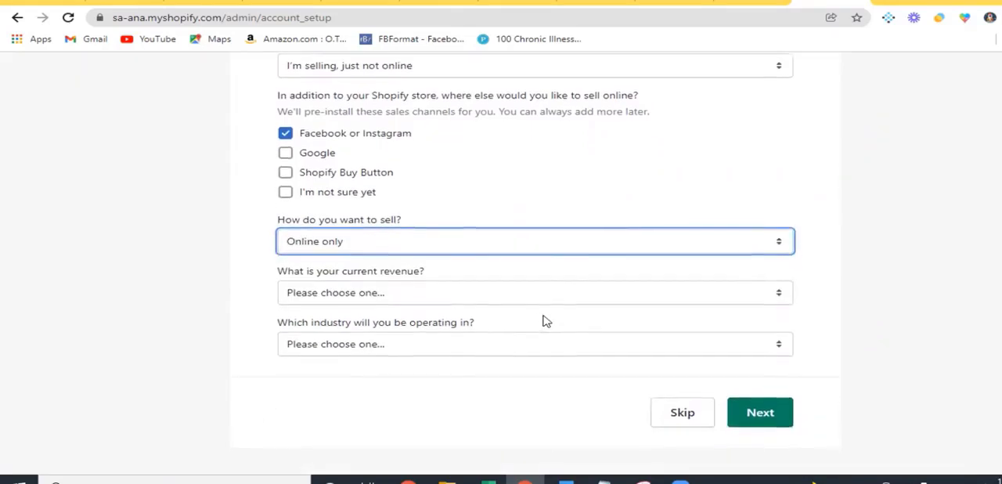
{"action": "left_click", "coordinate": [481, 295]}
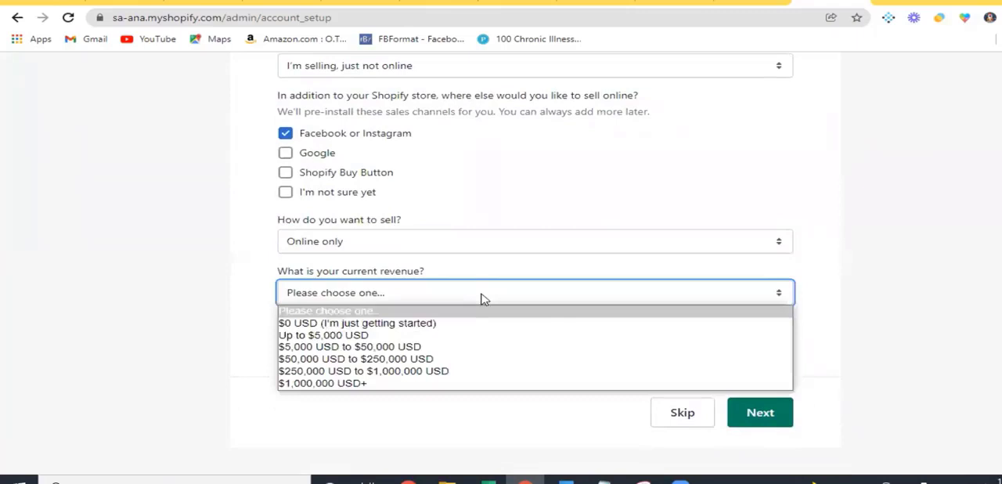
{"action": "left_click", "coordinate": [450, 332]}
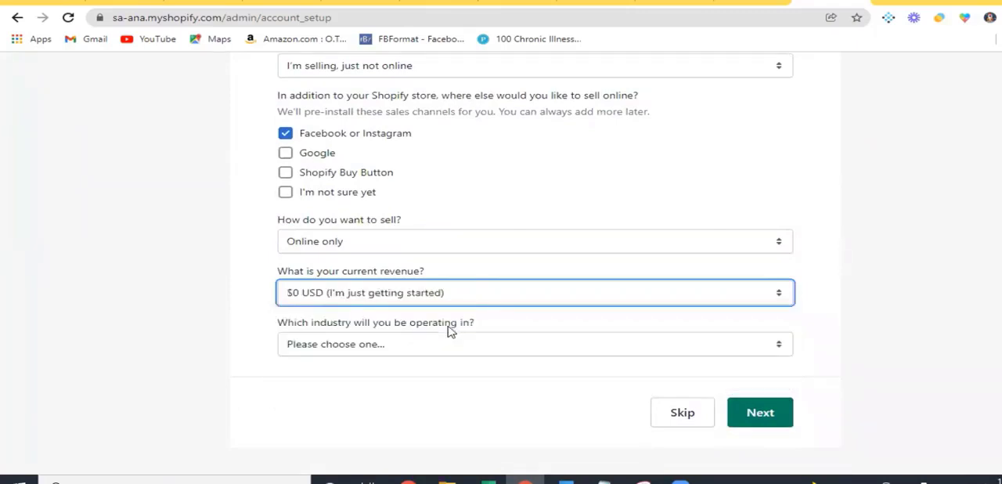
{"action": "left_click", "coordinate": [509, 350]}
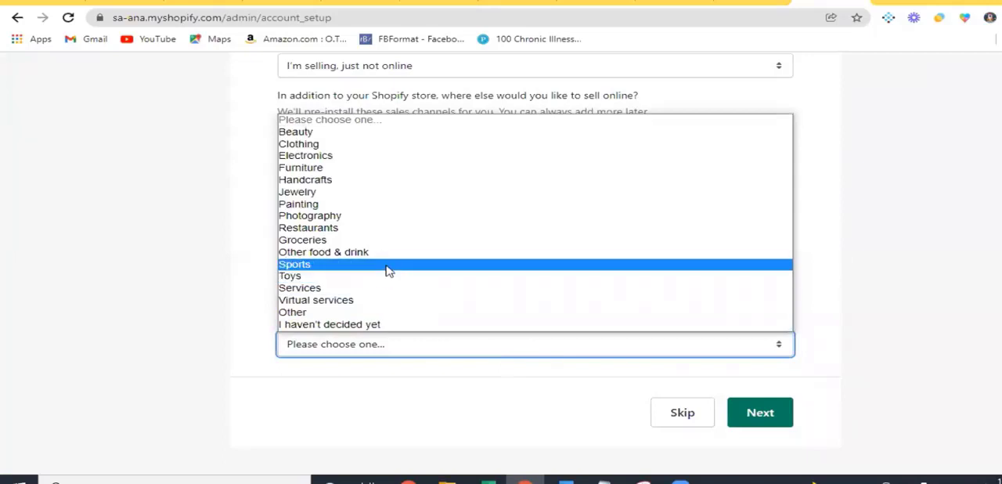
{"action": "left_click", "coordinate": [361, 168]}
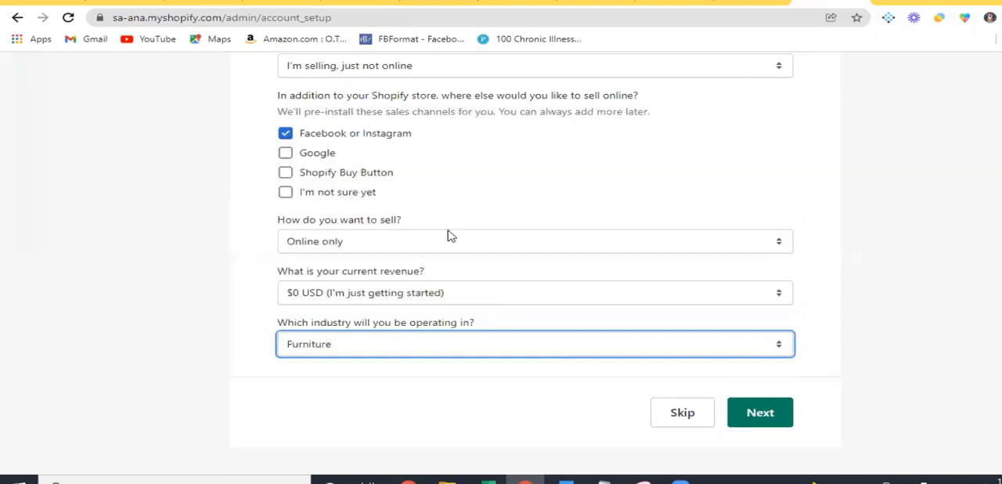
{"action": "left_click", "coordinate": [750, 421]}
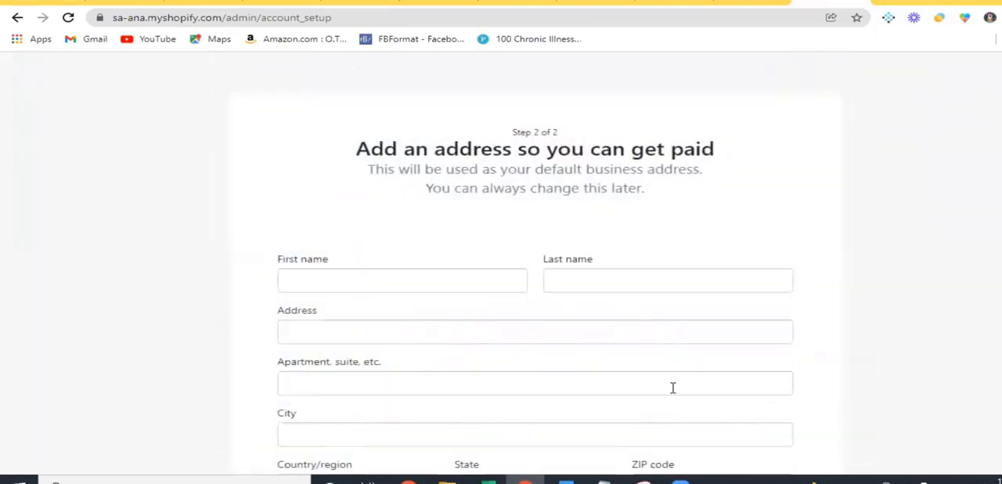
{"action": "scroll", "coordinate": [673, 388], "scroll_direction": "down", "scroll_amount": 2}
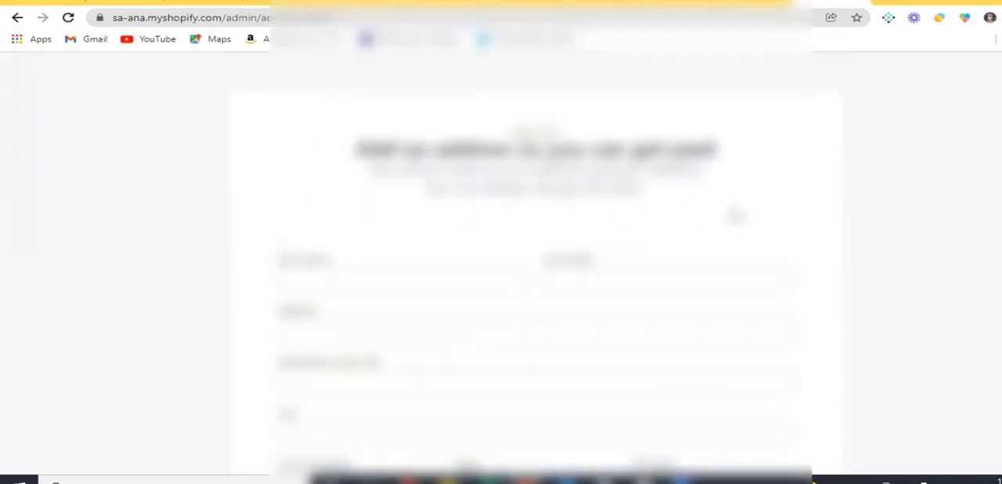
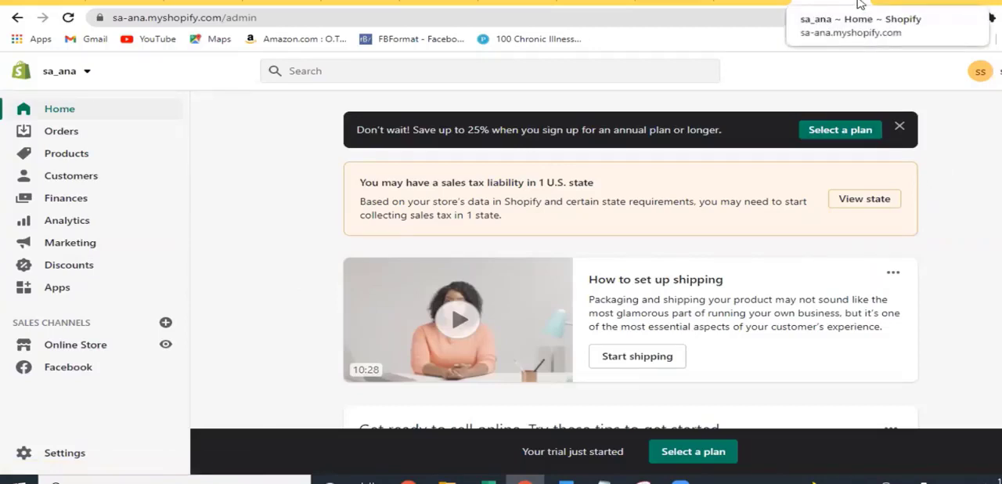
Switch to the unique design house store's Facebook sales channel and check the Design house page in Facebook Business Suite
{"action": "left_click", "coordinate": [280, 4]}
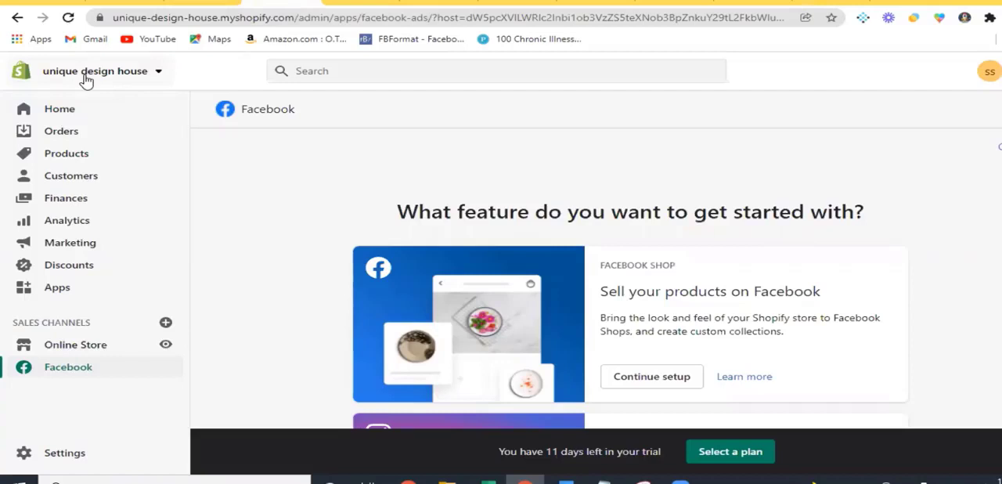
{"action": "left_click", "coordinate": [45, 3]}
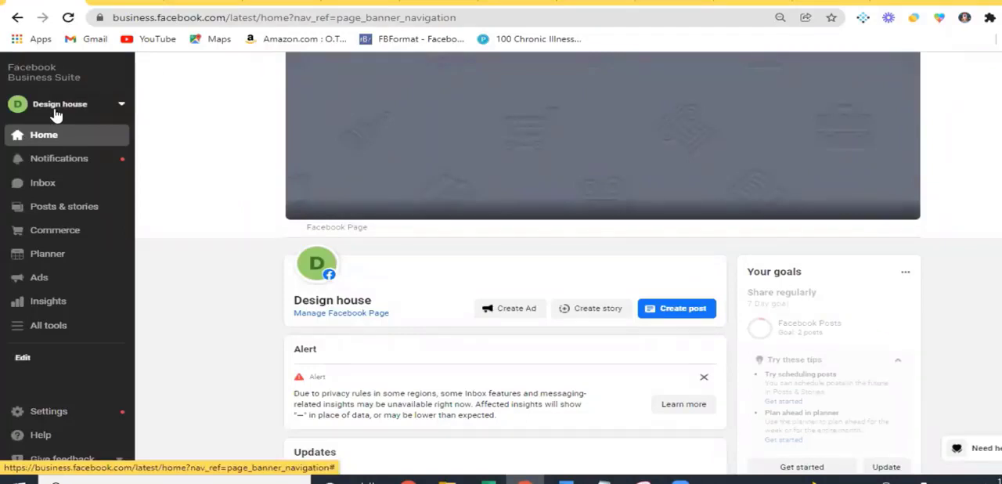
{"action": "left_click", "coordinate": [274, 4]}
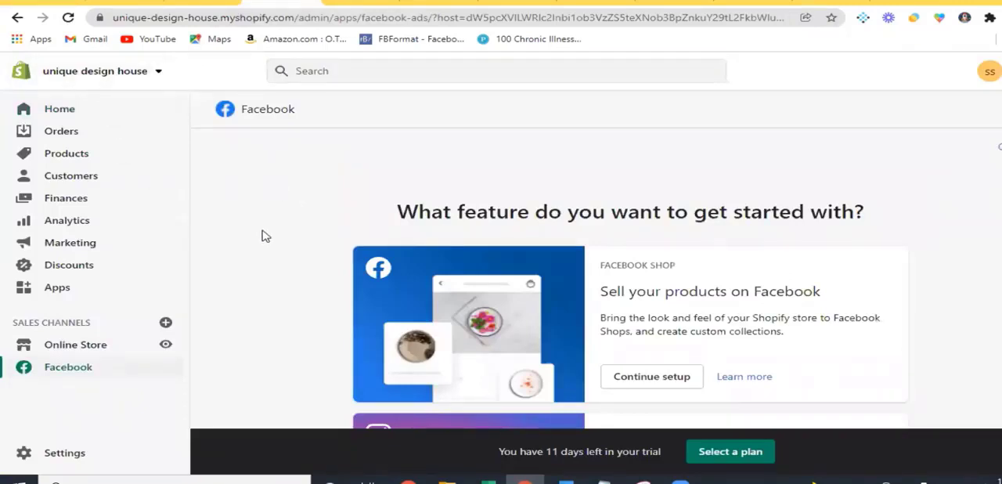
{"action": "scroll", "coordinate": [263, 238], "scroll_direction": "down", "scroll_amount": 1}
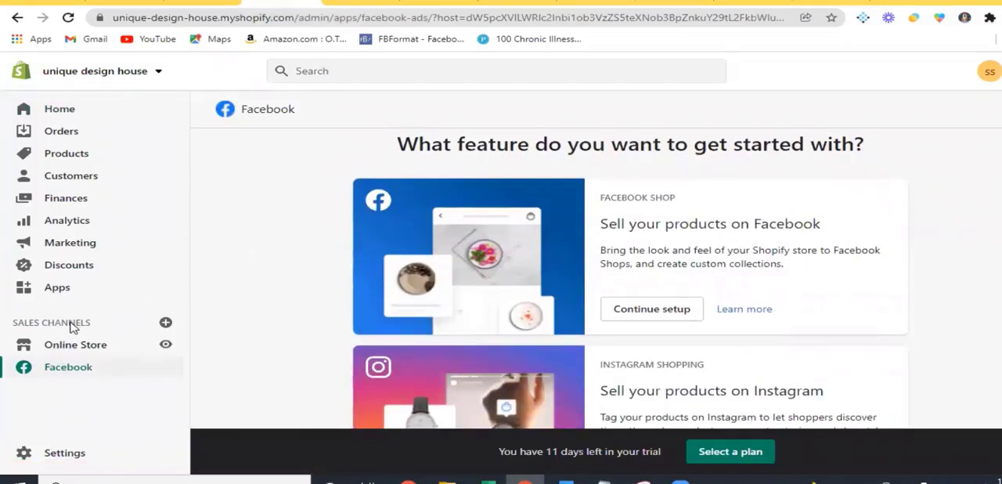
Browse the sales channels that can be added to the unique design house store, and close the list without adding one
{"action": "left_click", "coordinate": [165, 324]}
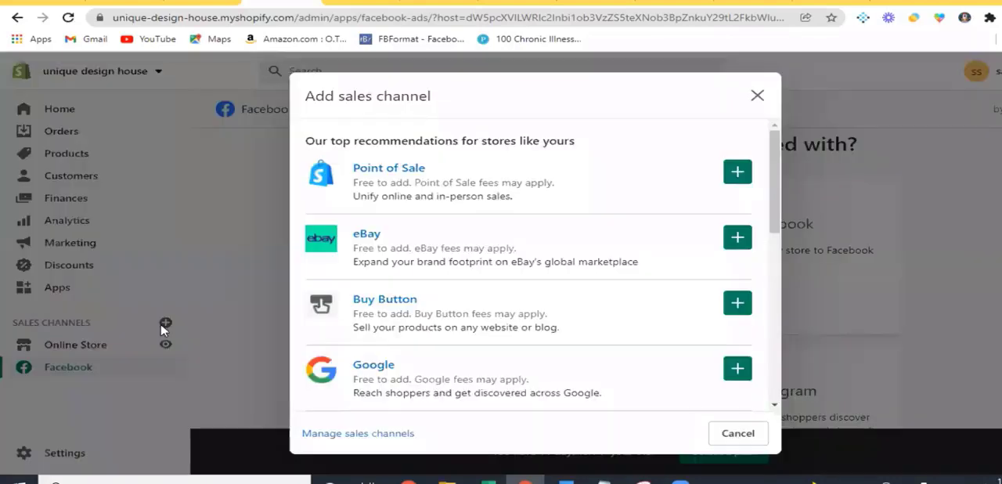
{"action": "scroll", "coordinate": [422, 317], "scroll_direction": "down", "scroll_amount": 1}
{"action": "scroll", "coordinate": [423, 317], "scroll_direction": "down", "scroll_amount": 4}
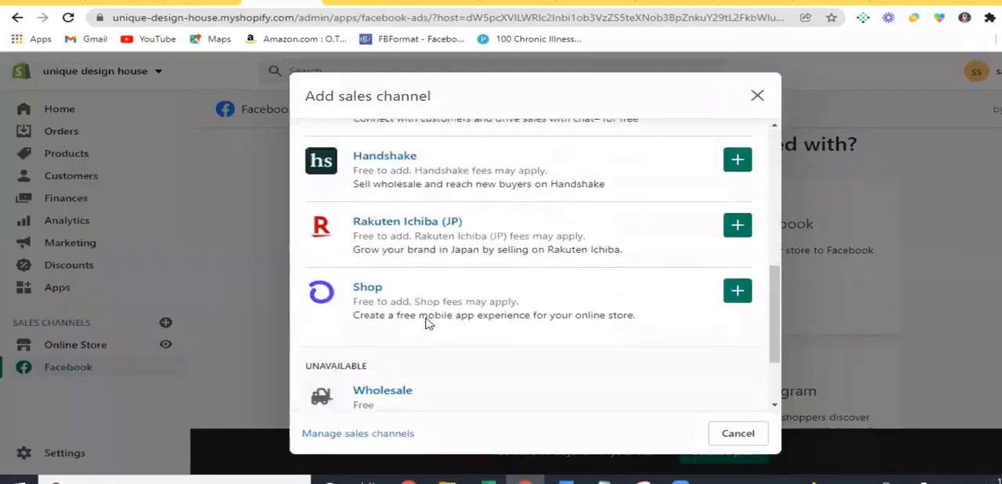
{"action": "scroll", "coordinate": [425, 322], "scroll_direction": "up", "scroll_amount": 5}
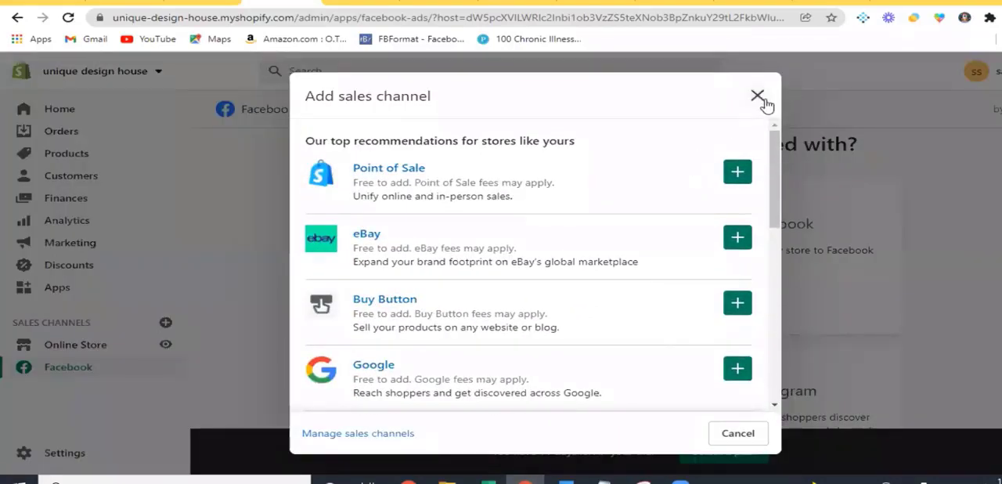
{"action": "left_click", "coordinate": [758, 97]}
Open the Facebook sales channel and examine its shop, Instagram, marketing and Messenger features
{"action": "left_click", "coordinate": [80, 378]}
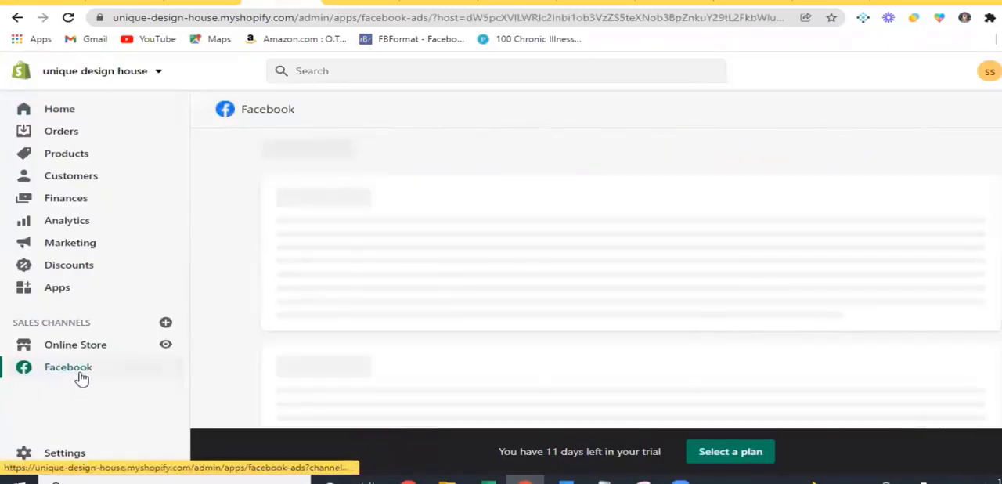
{"action": "scroll", "coordinate": [877, 263], "scroll_direction": "down", "scroll_amount": 1}
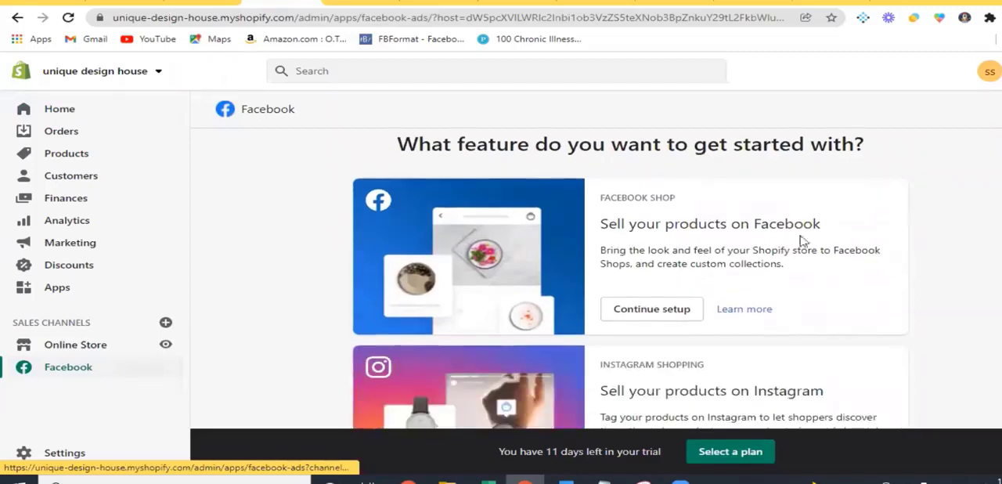
{"action": "scroll", "coordinate": [820, 282], "scroll_direction": "down", "scroll_amount": 2}
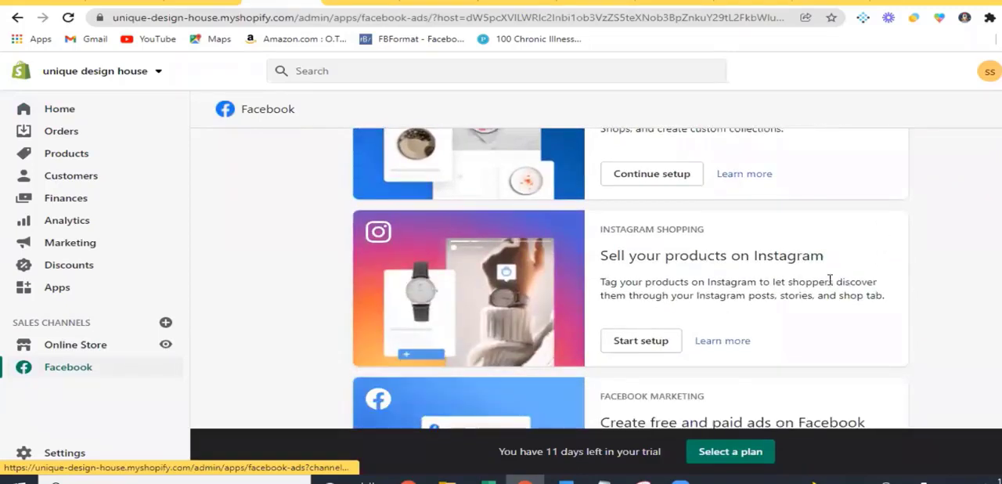
{"action": "scroll", "coordinate": [819, 301], "scroll_direction": "down", "scroll_amount": 2}
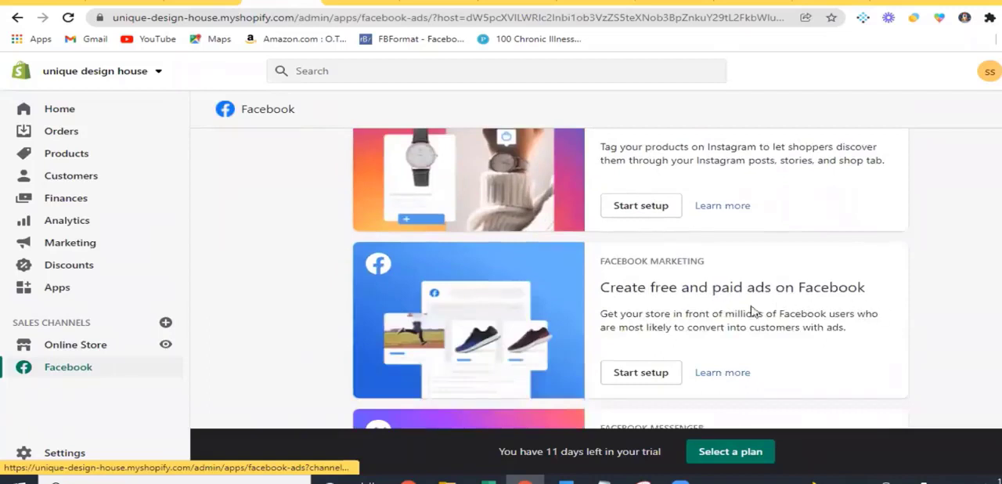
{"action": "scroll", "coordinate": [790, 313], "scroll_direction": "down", "scroll_amount": 2}
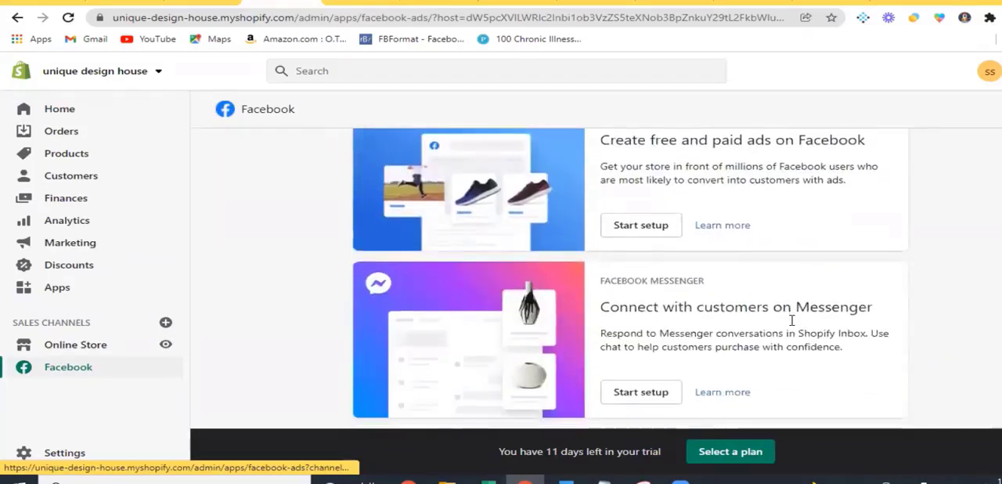
{"action": "scroll", "coordinate": [791, 317], "scroll_direction": "up", "scroll_amount": 6}
{"action": "scroll", "coordinate": [792, 320], "scroll_direction": "up", "scroll_amount": 1}
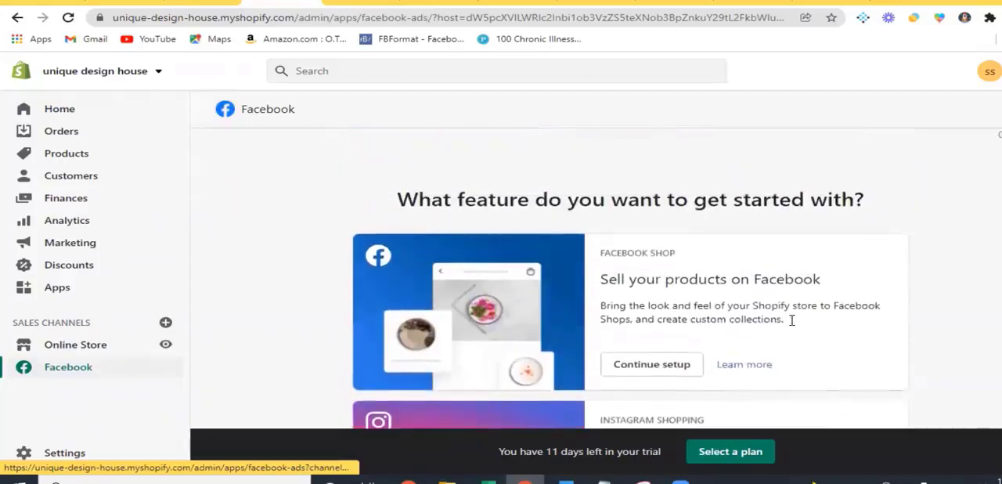
{"action": "scroll", "coordinate": [783, 321], "scroll_direction": "down", "scroll_amount": 1}
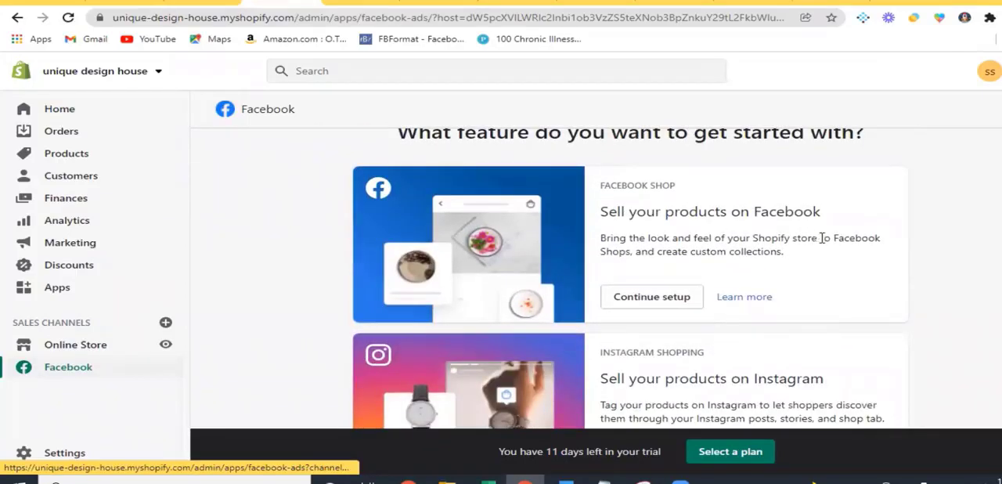
Continue the Facebook Shop setup for selling products on Facebook and review its required sections
{"action": "left_click", "coordinate": [636, 302]}
{"action": "scroll", "coordinate": [647, 307], "scroll_direction": "down", "scroll_amount": 3}
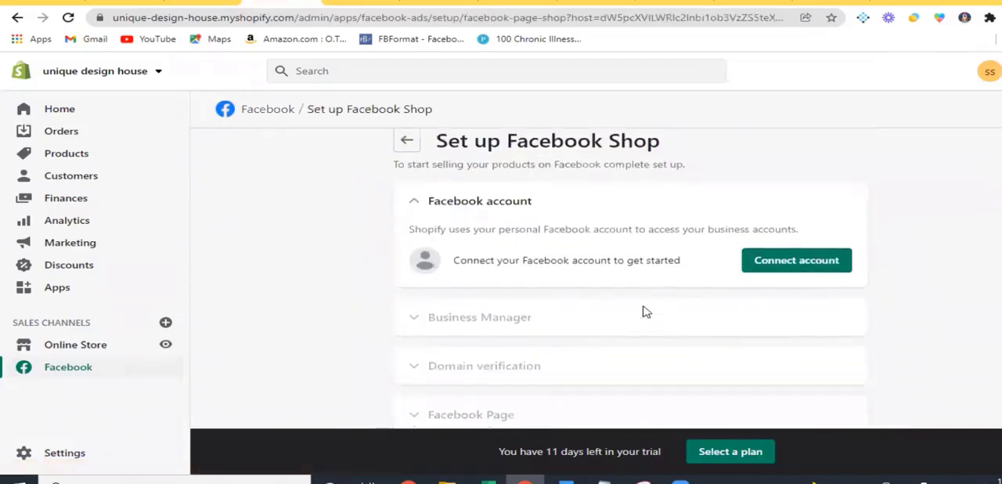
{"action": "scroll", "coordinate": [478, 227], "scroll_direction": "down", "scroll_amount": 1}
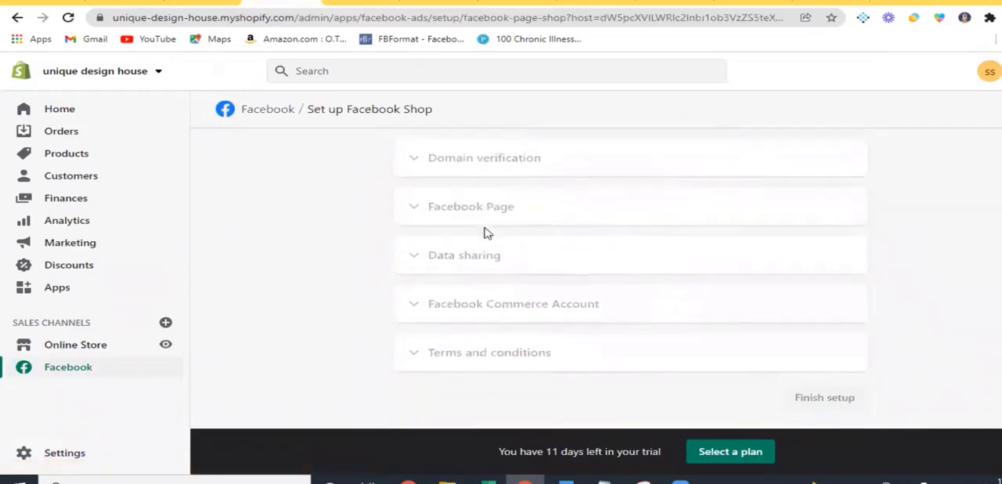
{"action": "scroll", "coordinate": [524, 302], "scroll_direction": "up", "scroll_amount": 3}
{"action": "scroll", "coordinate": [532, 283], "scroll_direction": "up", "scroll_amount": 2}
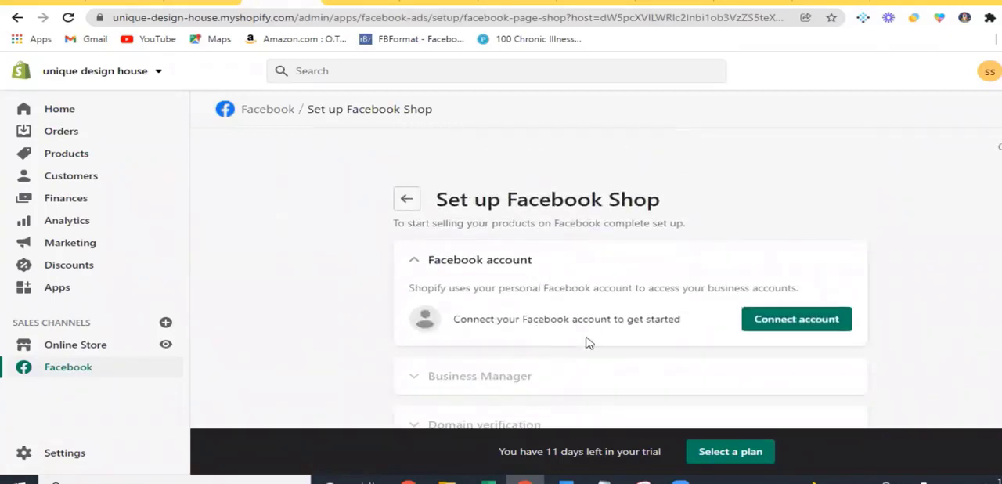
{"action": "scroll", "coordinate": [588, 342], "scroll_direction": "down", "scroll_amount": 1}
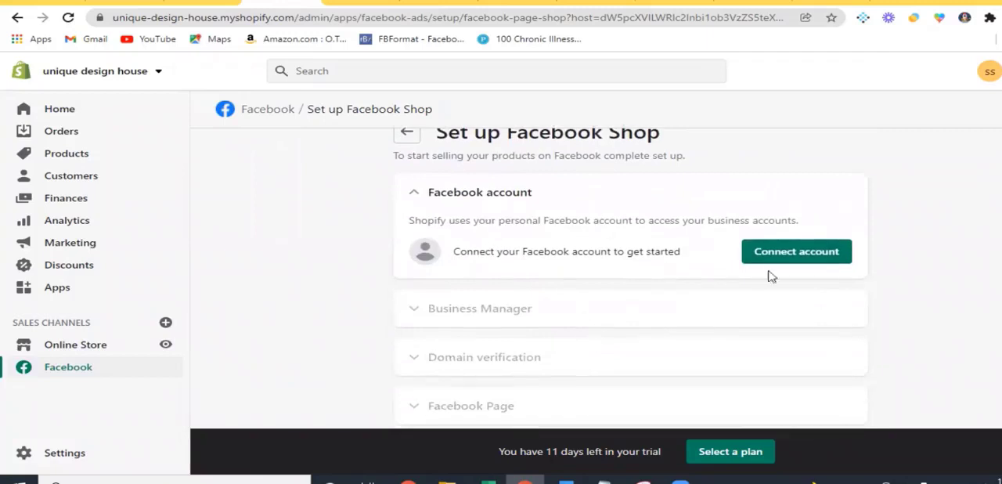
Connect the personal Facebook account to the store, submitting the account password and granting Shopify the requested permissions
{"action": "left_click", "coordinate": [792, 259]}
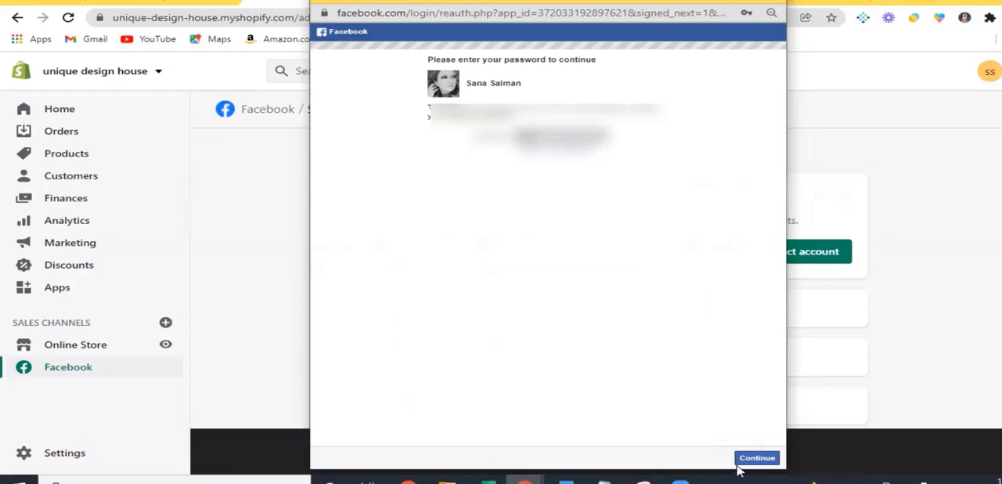
{"action": "left_click", "coordinate": [753, 459]}
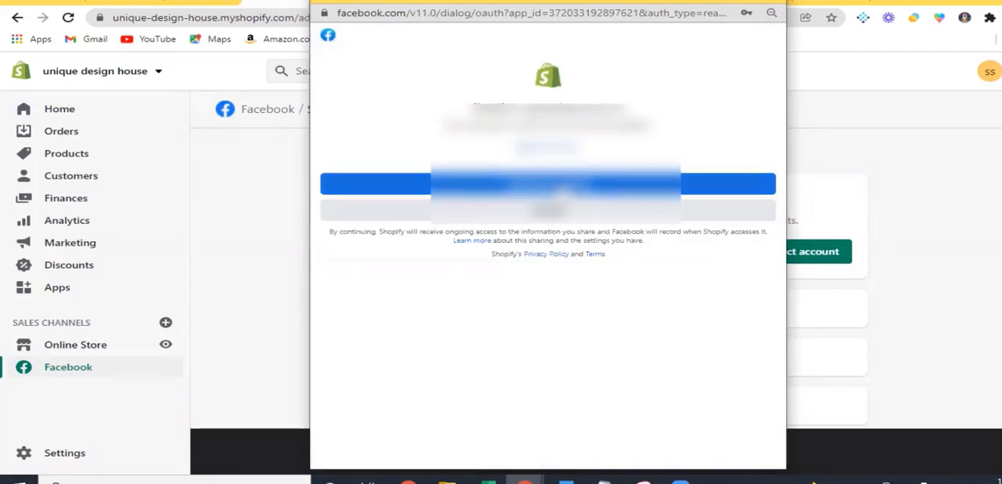
{"action": "left_click", "coordinate": [642, 184]}
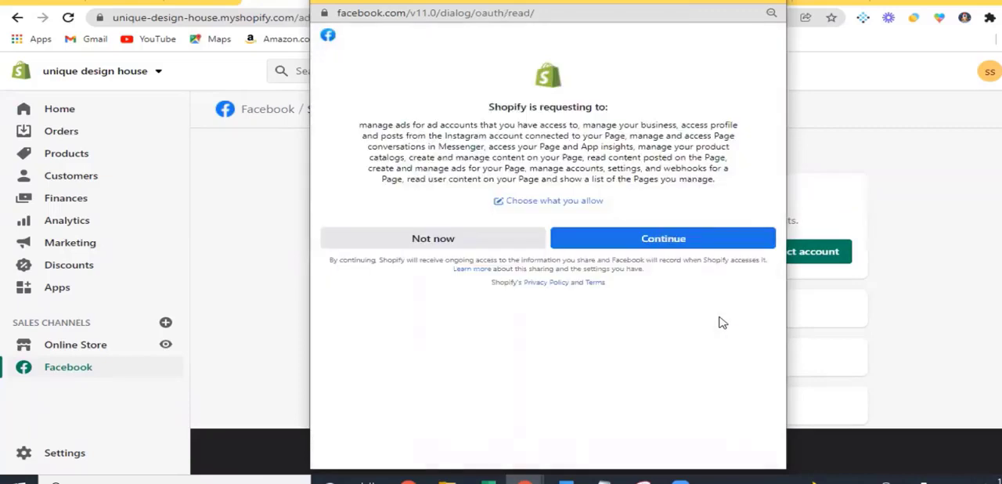
{"action": "left_click", "coordinate": [663, 240]}
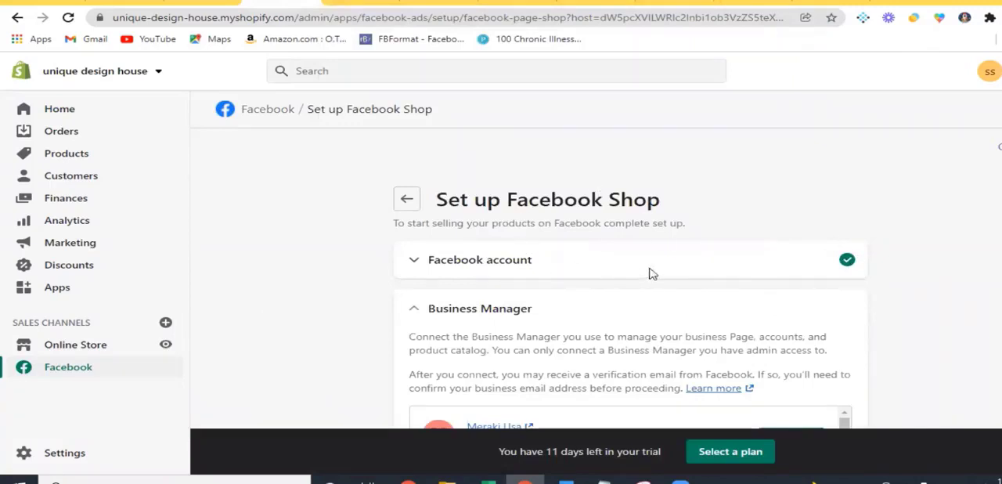
Compare the listed Business Managers with the Design house page in Business Suite and connect the second one in the list
{"action": "scroll", "coordinate": [748, 305], "scroll_direction": "down", "scroll_amount": 3}
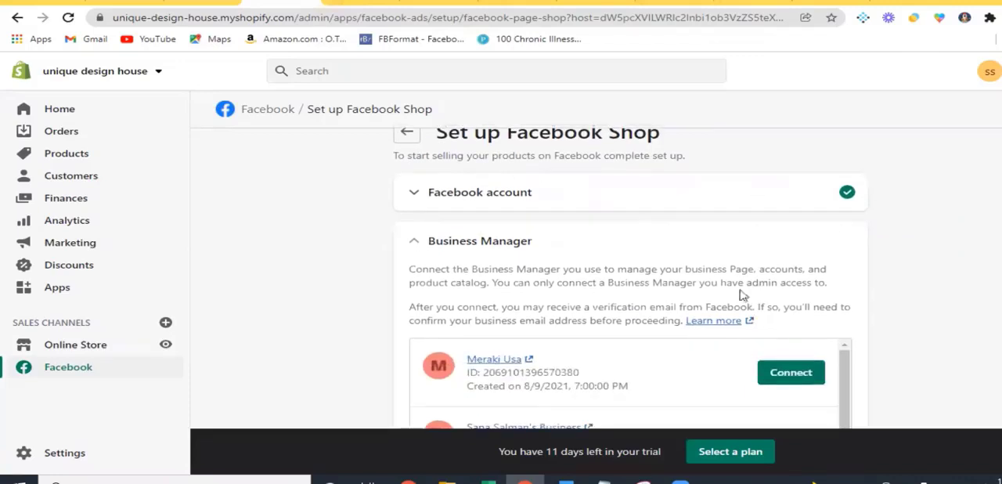
{"action": "scroll", "coordinate": [740, 289], "scroll_direction": "up", "scroll_amount": 1}
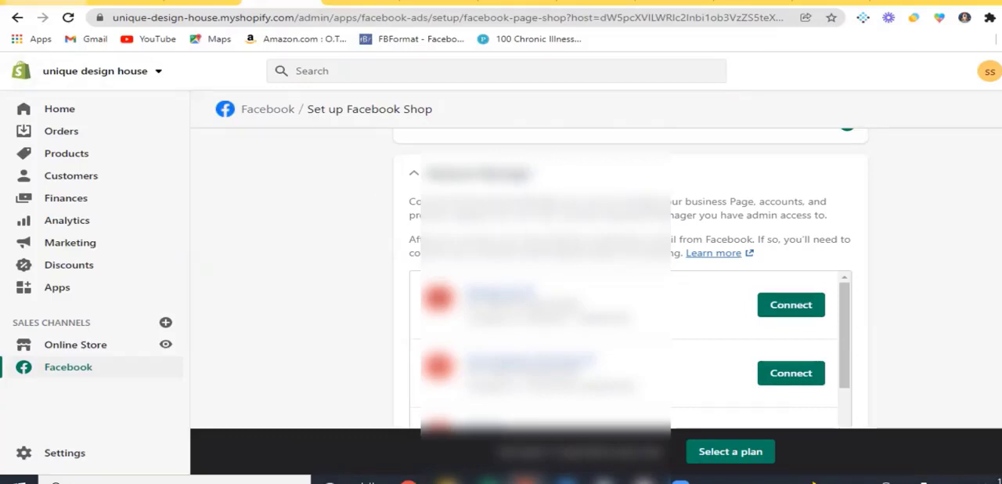
{"action": "left_click", "coordinate": [47, 3]}
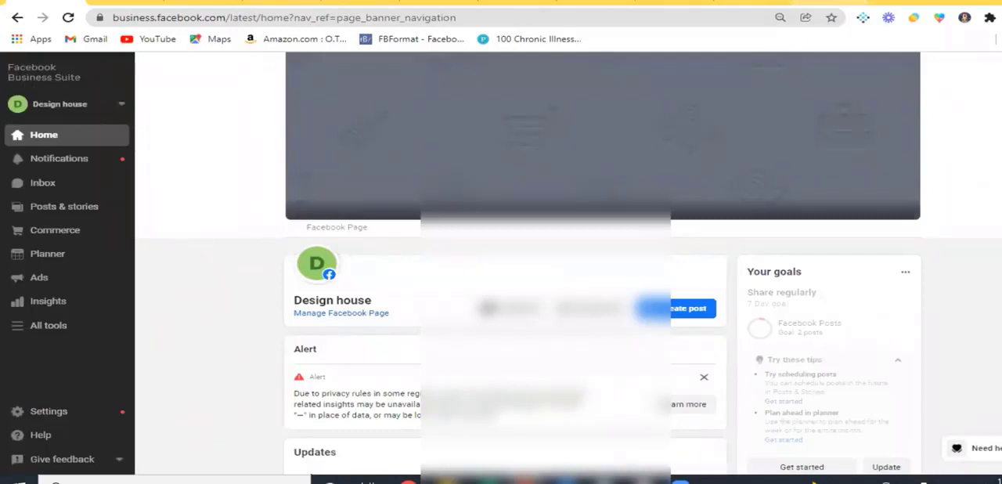
{"action": "left_click", "coordinate": [284, 3]}
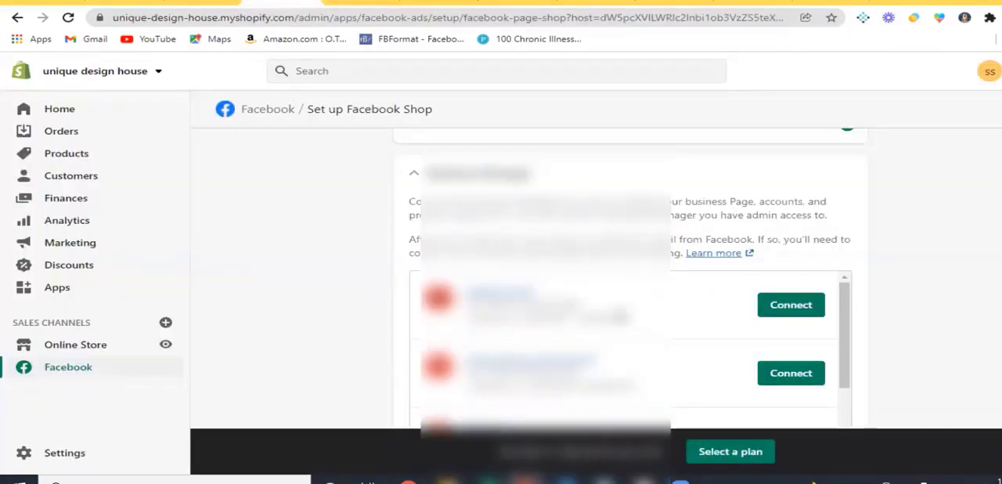
{"action": "scroll", "coordinate": [627, 336], "scroll_direction": "down", "scroll_amount": 5}
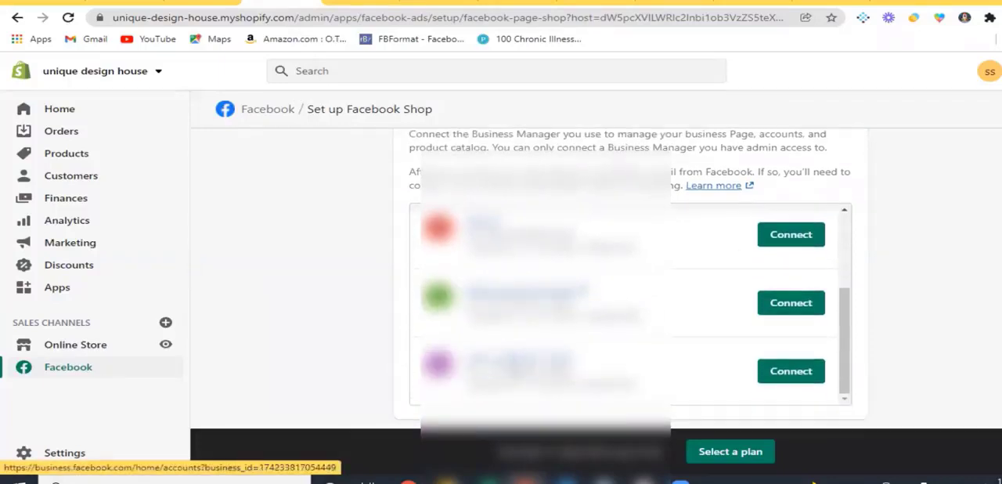
{"action": "scroll", "coordinate": [519, 368], "scroll_direction": "down", "scroll_amount": 1}
{"action": "scroll", "coordinate": [520, 368], "scroll_direction": "up", "scroll_amount": 5}
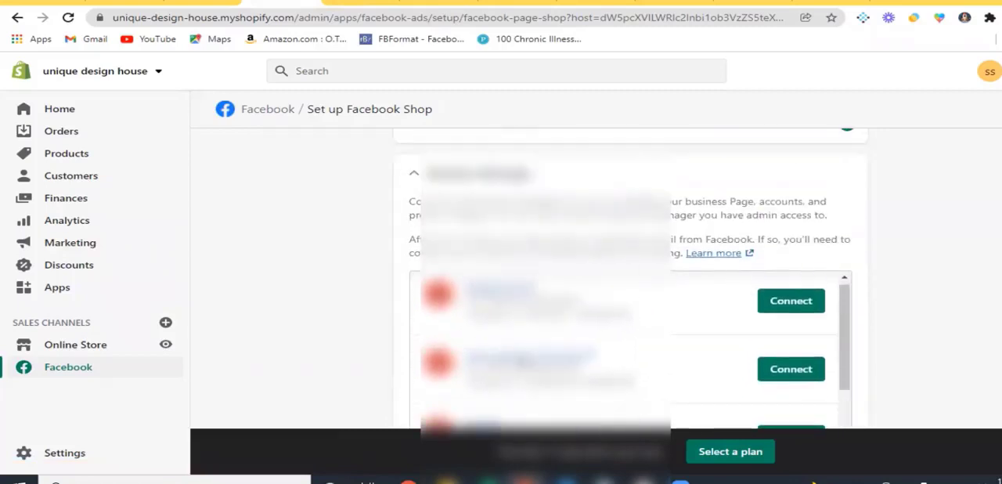
{"action": "left_click", "coordinate": [44, 3]}
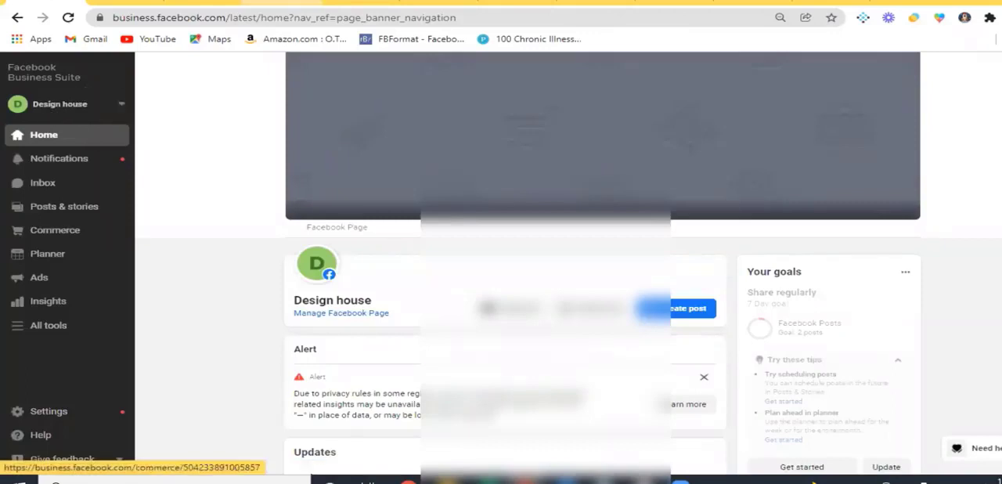
{"action": "left_click", "coordinate": [282, 3]}
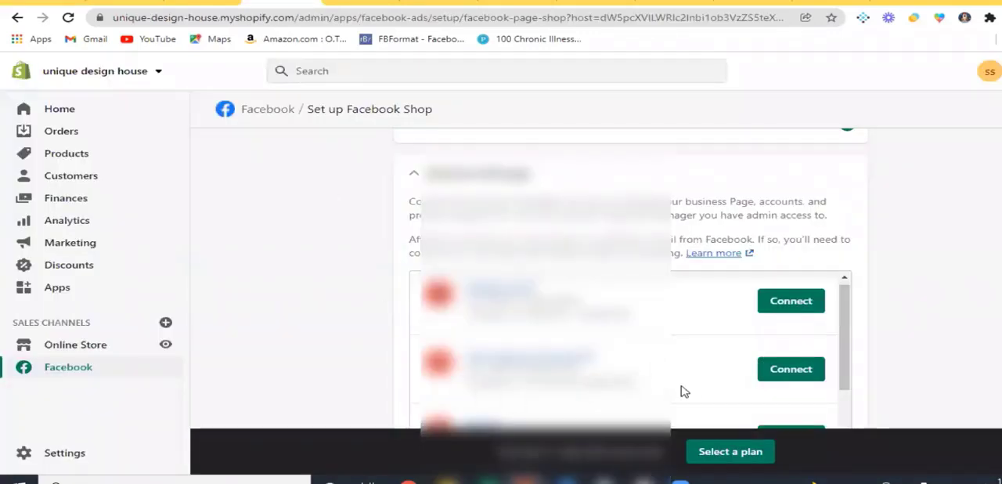
{"action": "left_click", "coordinate": [783, 378]}
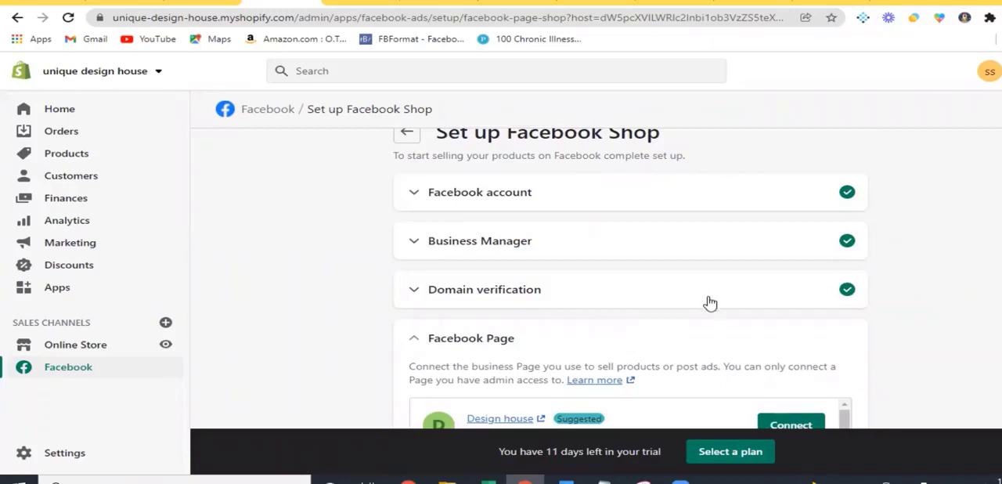
Expand the domain verification section and confirm unique-design-house.myshopify.com as the primary domain
{"action": "left_click", "coordinate": [642, 303]}
{"action": "scroll", "coordinate": [705, 307], "scroll_direction": "down", "scroll_amount": 2}
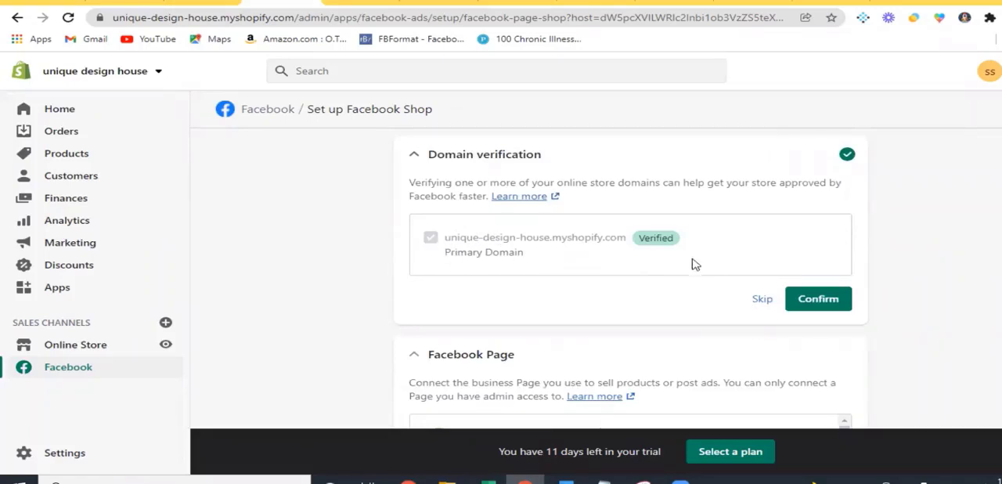
{"action": "left_click", "coordinate": [820, 304]}
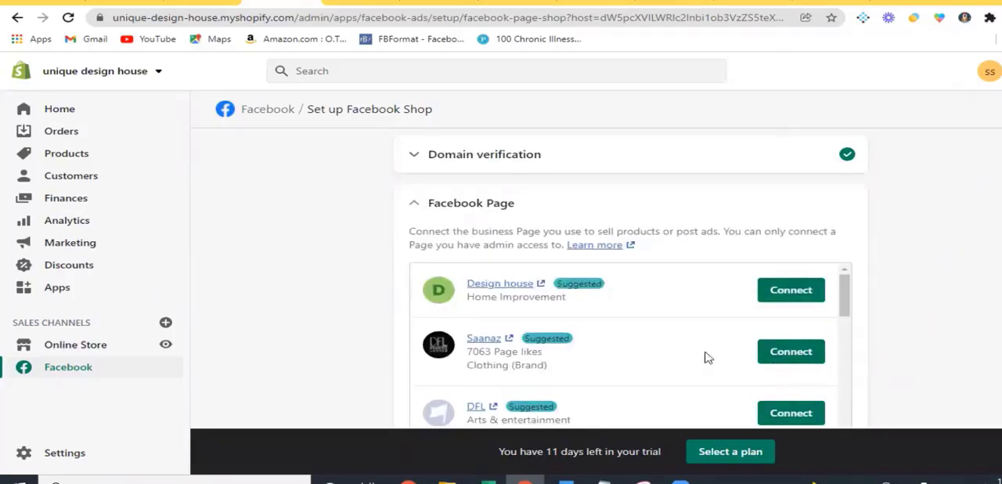
{"action": "scroll", "coordinate": [783, 321], "scroll_direction": "up", "scroll_amount": 2}
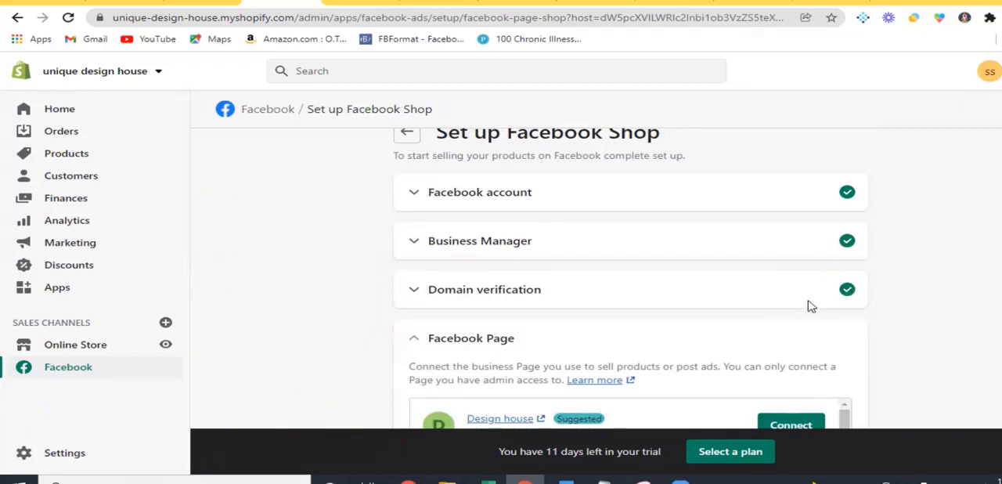
{"action": "scroll", "coordinate": [805, 338], "scroll_direction": "down", "scroll_amount": 1}
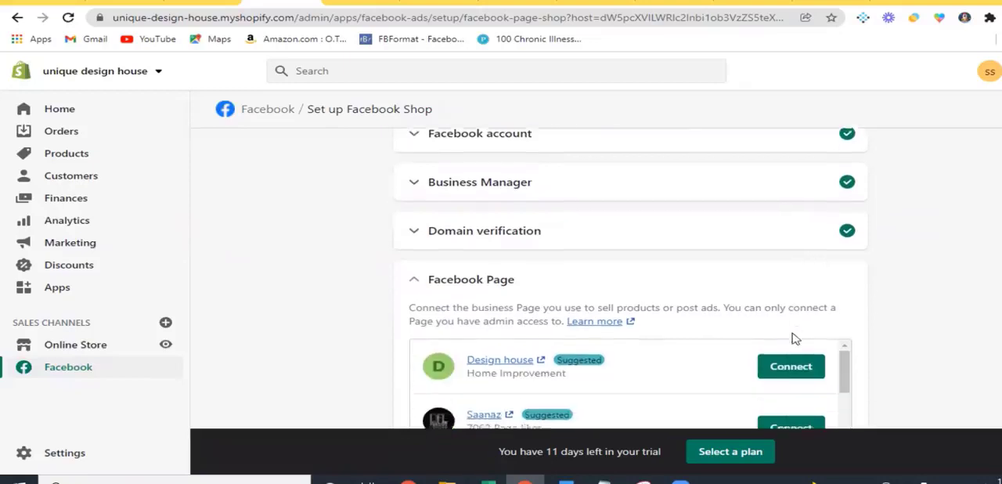
Connect the suggested Design house page to the store, and connect the existing Ads Pixel for Shopify Facebook Ad for data sharing
{"action": "scroll", "coordinate": [742, 283], "scroll_direction": "down", "scroll_amount": 1}
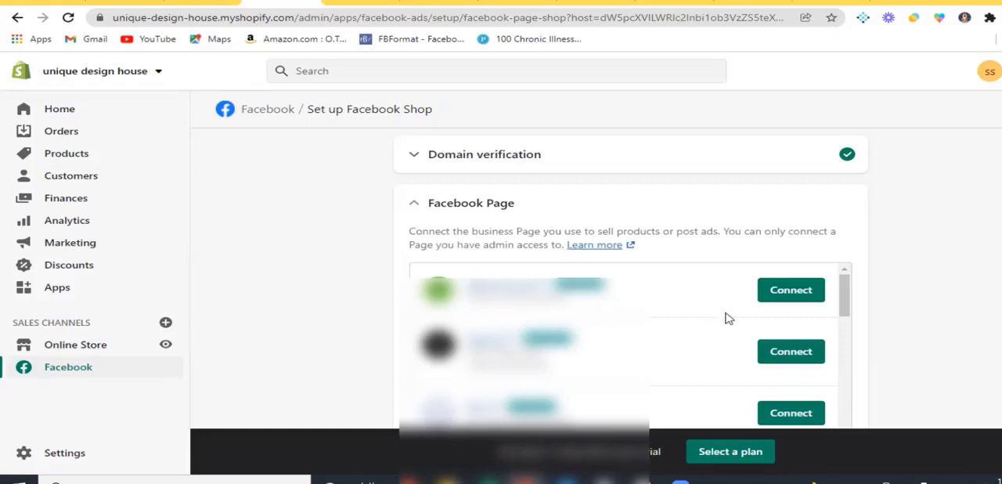
{"action": "left_click", "coordinate": [788, 293]}
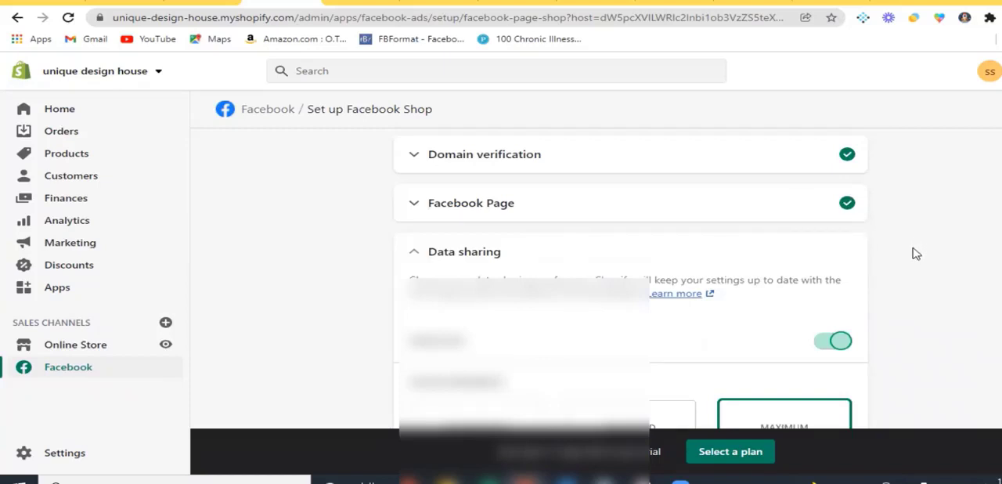
{"action": "scroll", "coordinate": [916, 253], "scroll_direction": "down", "scroll_amount": 1}
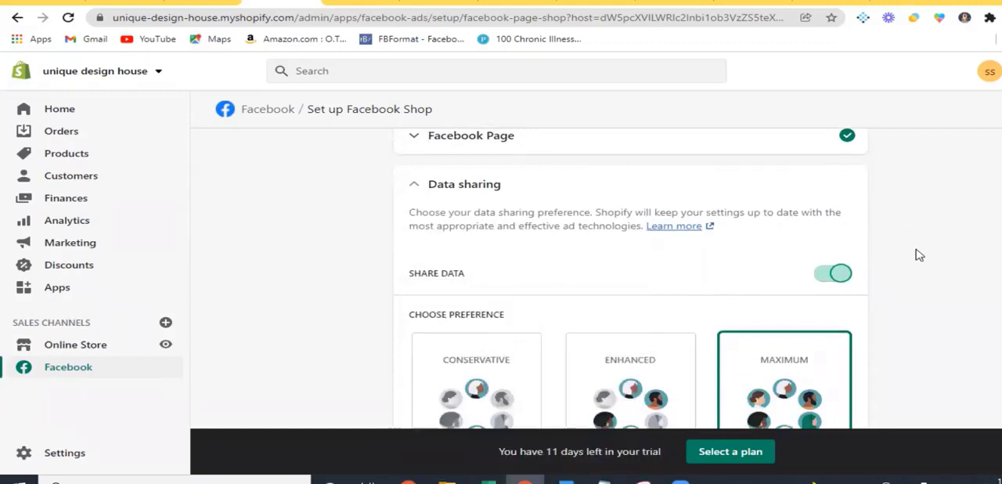
{"action": "scroll", "coordinate": [888, 255], "scroll_direction": "down", "scroll_amount": 3}
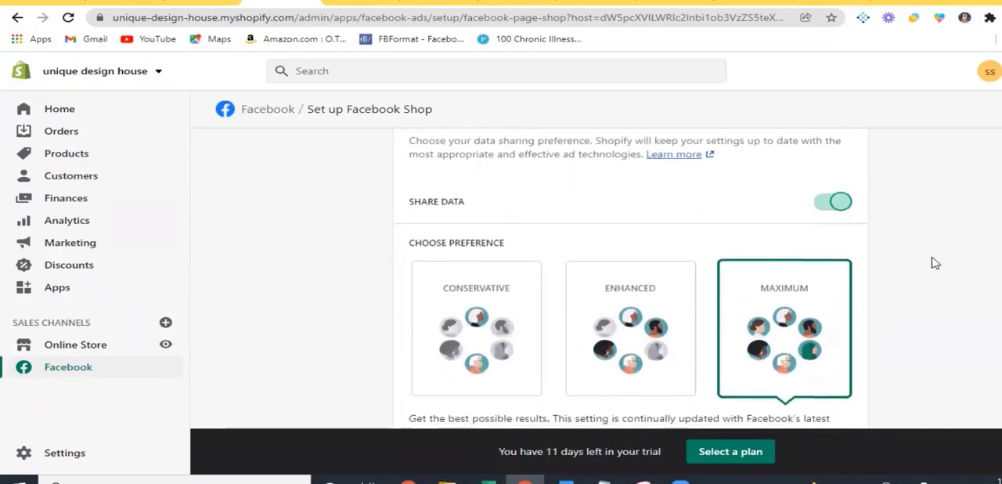
{"action": "scroll", "coordinate": [932, 264], "scroll_direction": "down", "scroll_amount": 2}
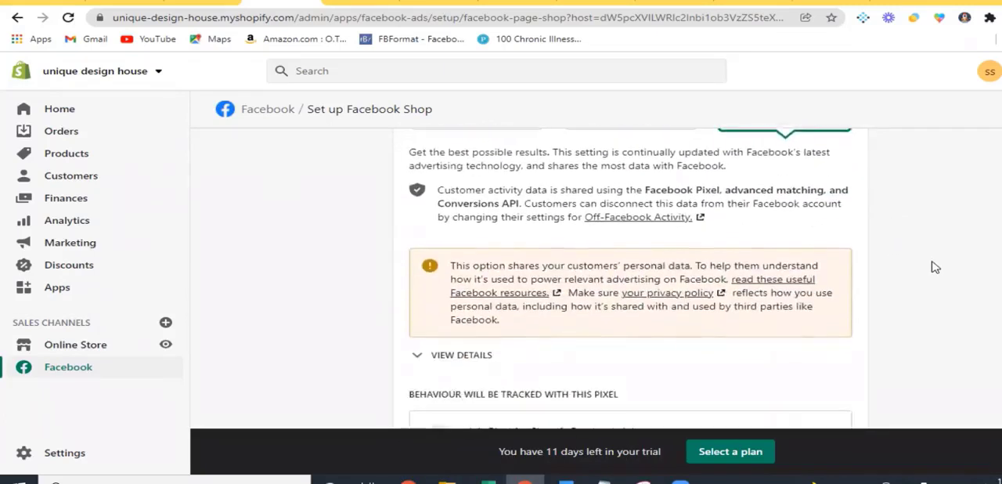
{"action": "scroll", "coordinate": [934, 267], "scroll_direction": "down", "scroll_amount": 1}
{"action": "scroll", "coordinate": [642, 269], "scroll_direction": "down", "scroll_amount": 1}
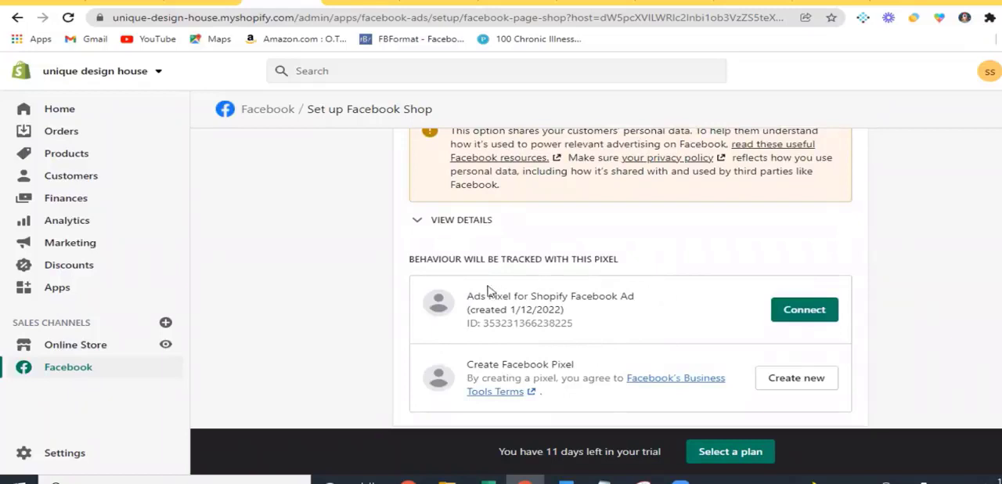
{"action": "left_click", "coordinate": [798, 312]}
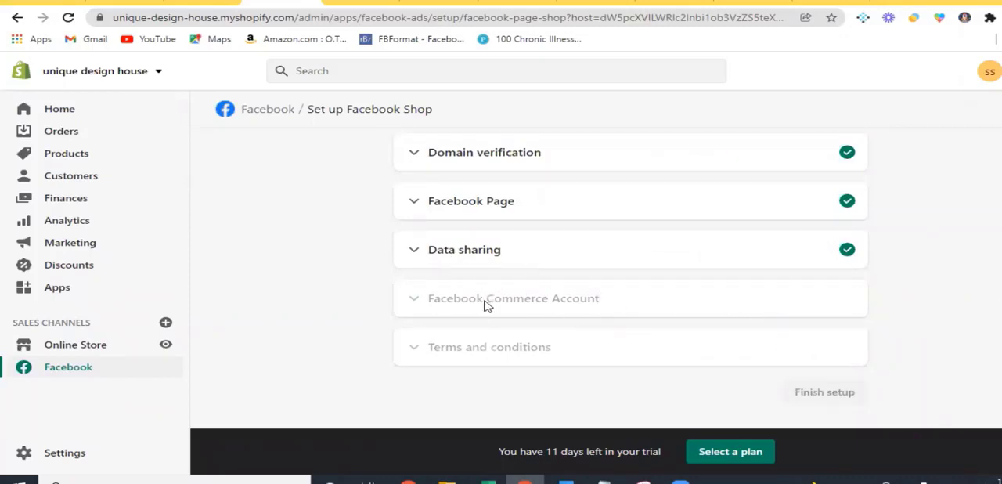
Recheck the data sharing preference and its connected pixel, and reload the setup page to unlock the Facebook Commerce Account section
{"action": "left_click", "coordinate": [462, 253]}
{"action": "scroll", "coordinate": [670, 354], "scroll_direction": "down", "scroll_amount": 2}
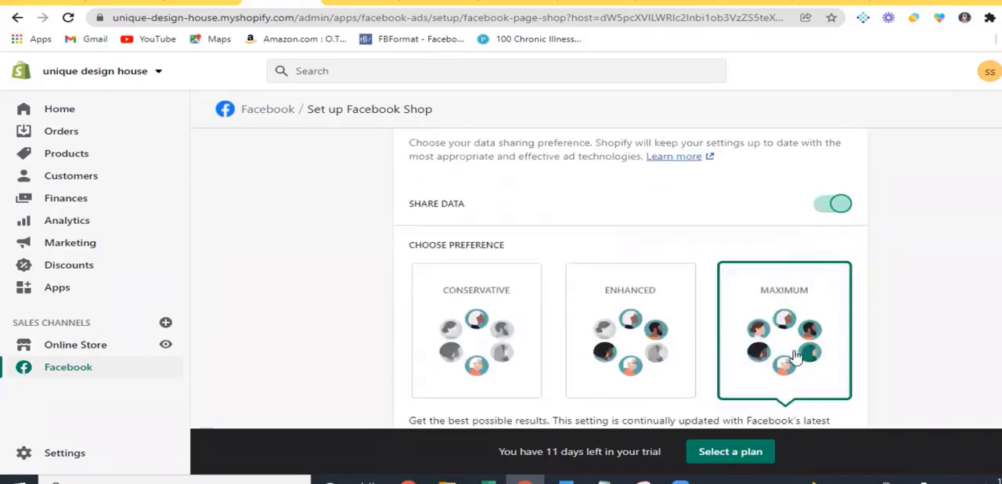
{"action": "scroll", "coordinate": [796, 357], "scroll_direction": "down", "scroll_amount": 2}
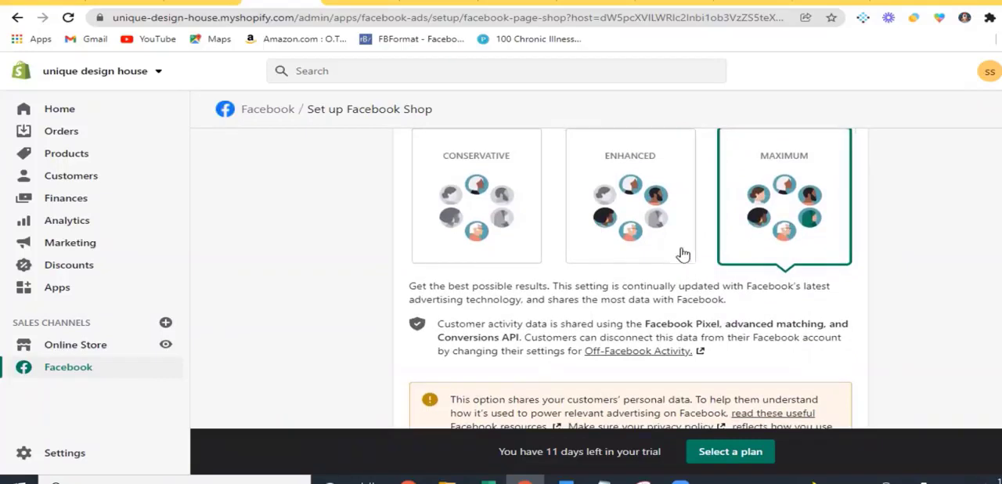
{"action": "scroll", "coordinate": [711, 342], "scroll_direction": "down", "scroll_amount": 2}
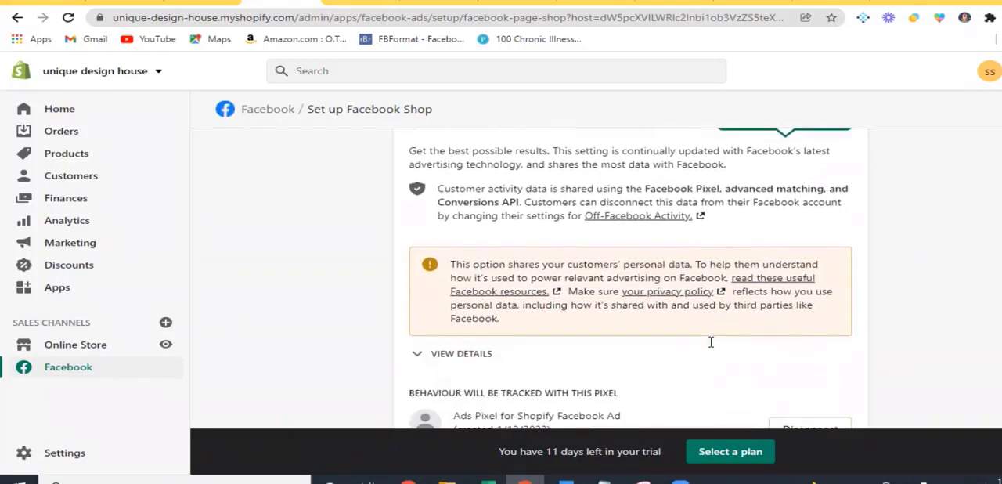
{"action": "scroll", "coordinate": [711, 342], "scroll_direction": "down", "scroll_amount": 2}
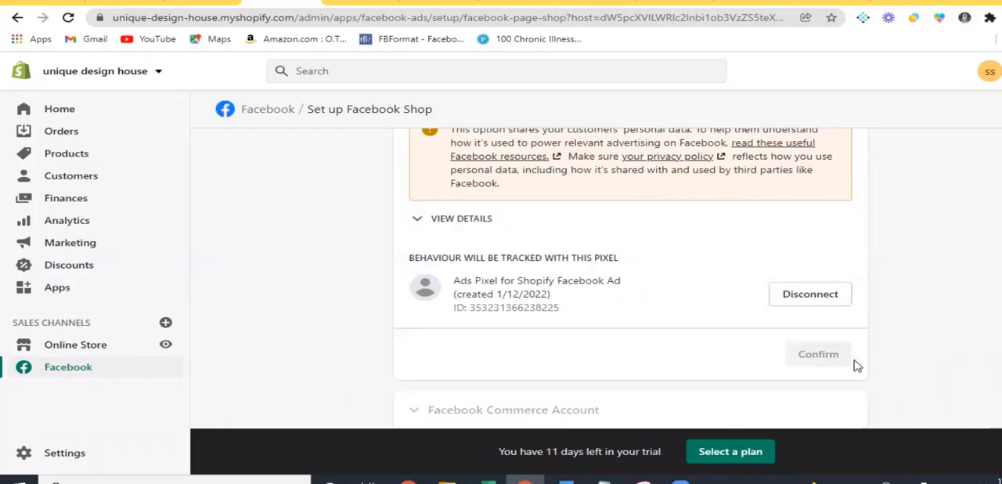
{"action": "scroll", "coordinate": [911, 316], "scroll_direction": "down", "scroll_amount": 2}
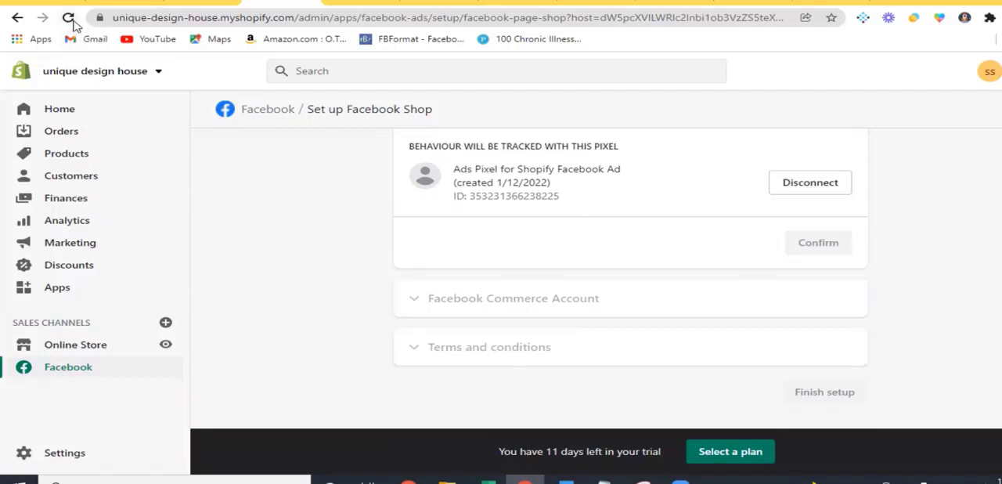
{"action": "left_click", "coordinate": [70, 21]}
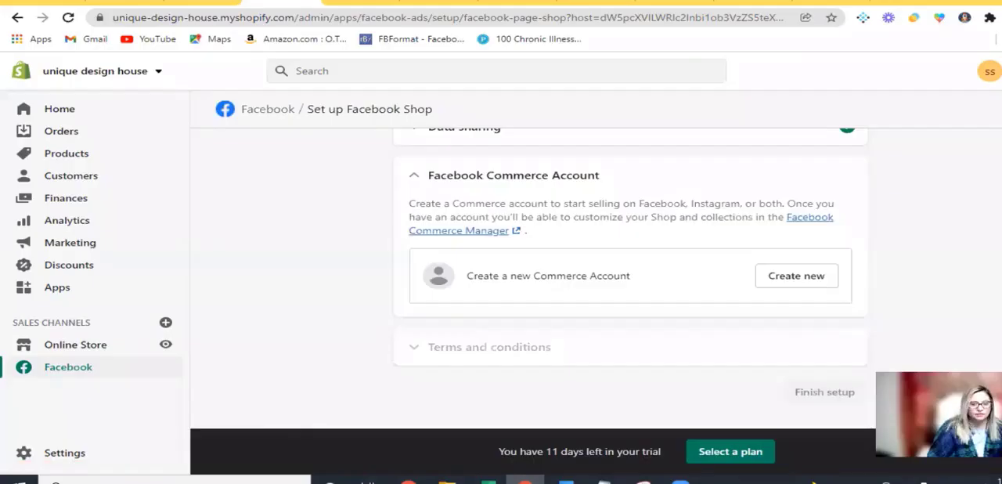
Create a new Facebook Commerce Account for the shop and check its account and product catalog details
{"action": "scroll", "coordinate": [461, 246], "scroll_direction": "up", "scroll_amount": 2}
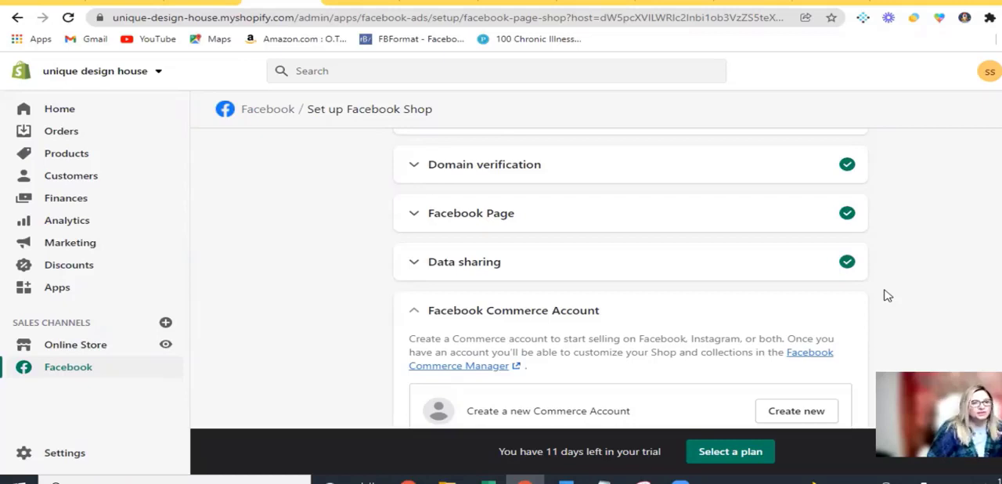
{"action": "scroll", "coordinate": [888, 295], "scroll_direction": "down", "scroll_amount": 2}
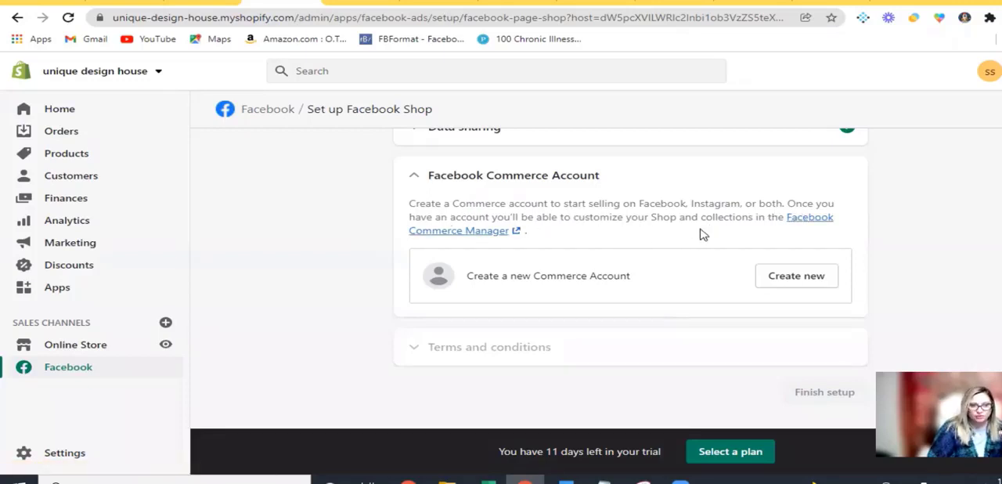
{"action": "left_click", "coordinate": [790, 284]}
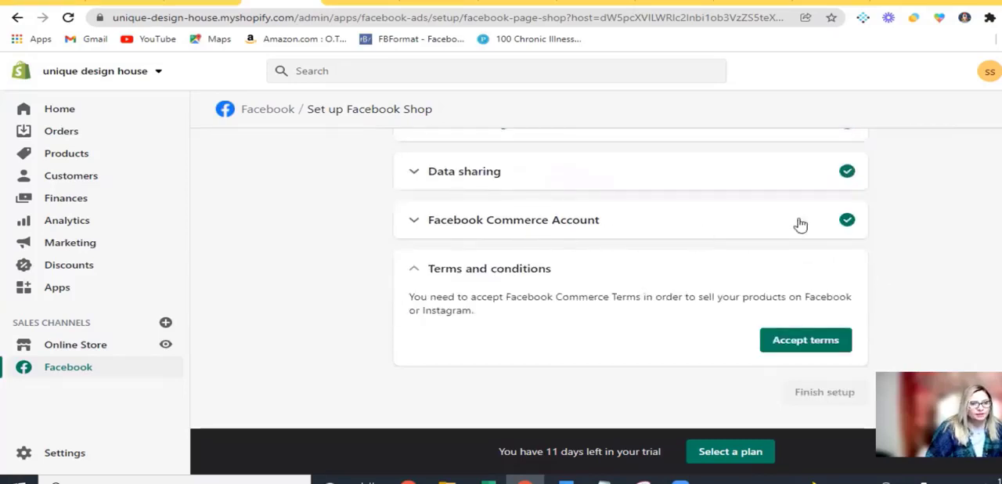
{"action": "left_click", "coordinate": [686, 225]}
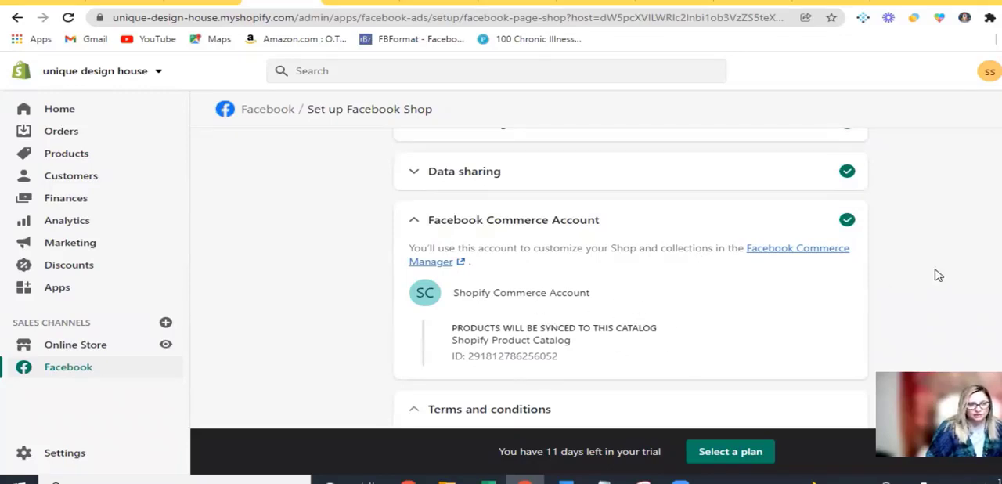
{"action": "scroll", "coordinate": [596, 167], "scroll_direction": "down", "scroll_amount": 1}
{"action": "left_click", "coordinate": [576, 163]}
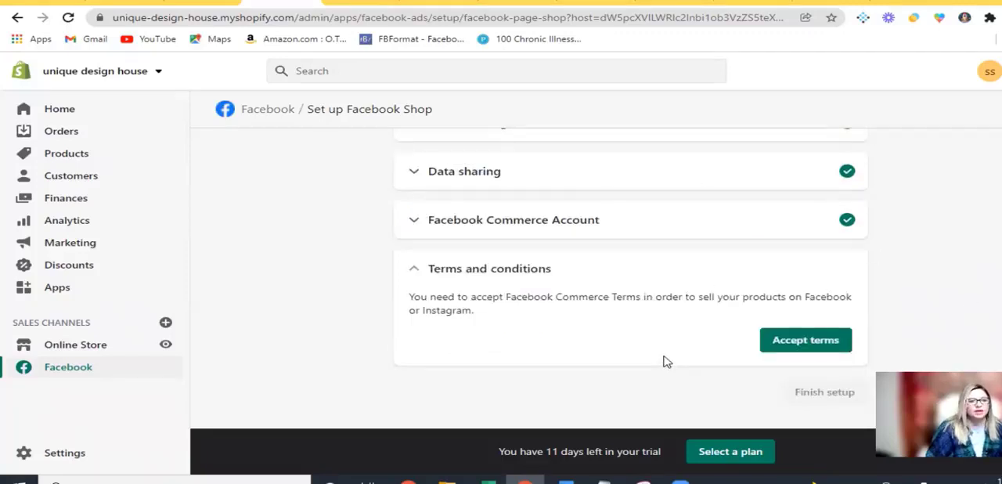
Open the Facebook Commerce terms, skim the Seller Agreement and accept it
{"action": "left_click", "coordinate": [820, 347]}
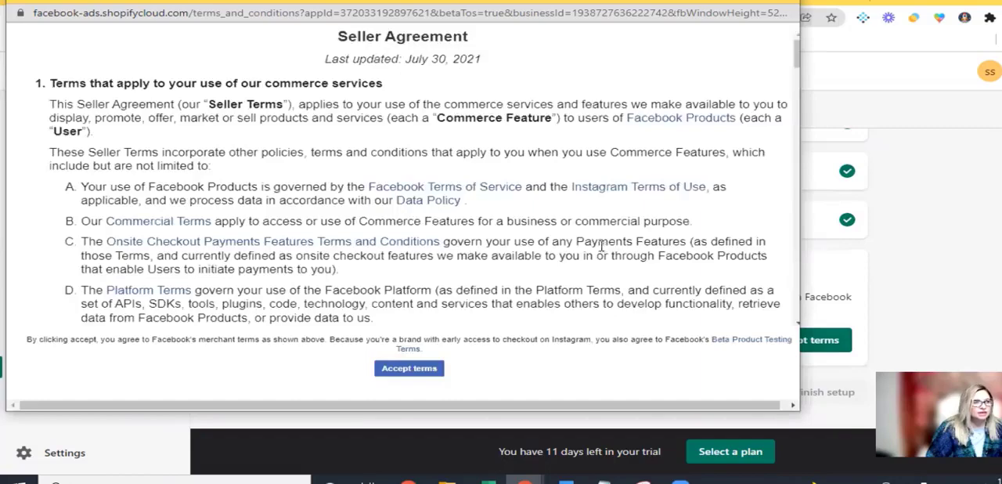
{"action": "scroll", "coordinate": [602, 247], "scroll_direction": "down", "scroll_amount": 10}
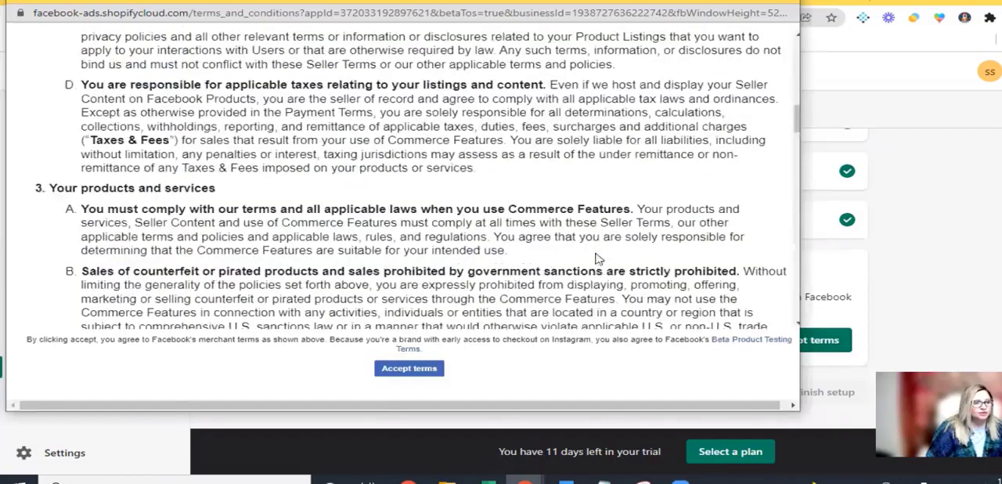
{"action": "scroll", "coordinate": [400, 314], "scroll_direction": "down", "scroll_amount": 3}
{"action": "left_click", "coordinate": [404, 368]}
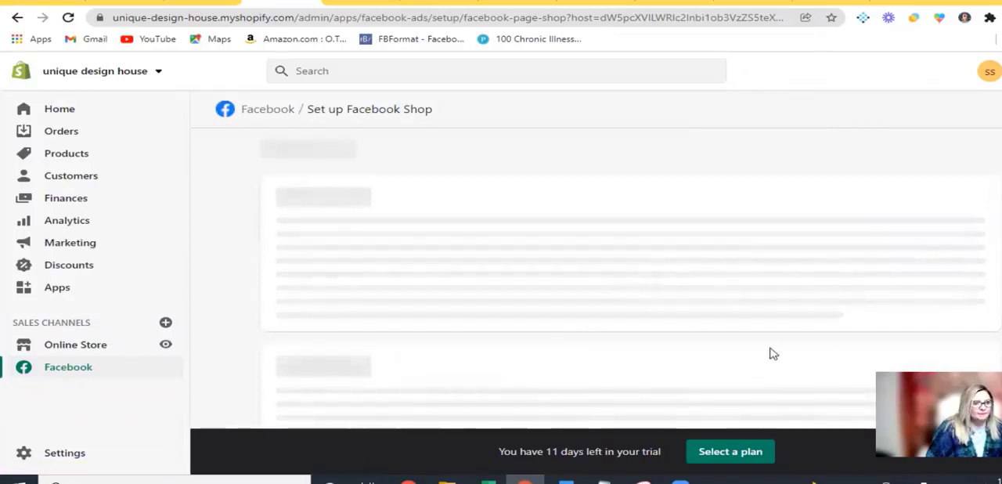
Check that every Facebook Shop setup section is complete, finish the setup and dismiss the completion notice
{"action": "scroll", "coordinate": [754, 353], "scroll_direction": "down", "scroll_amount": 3}
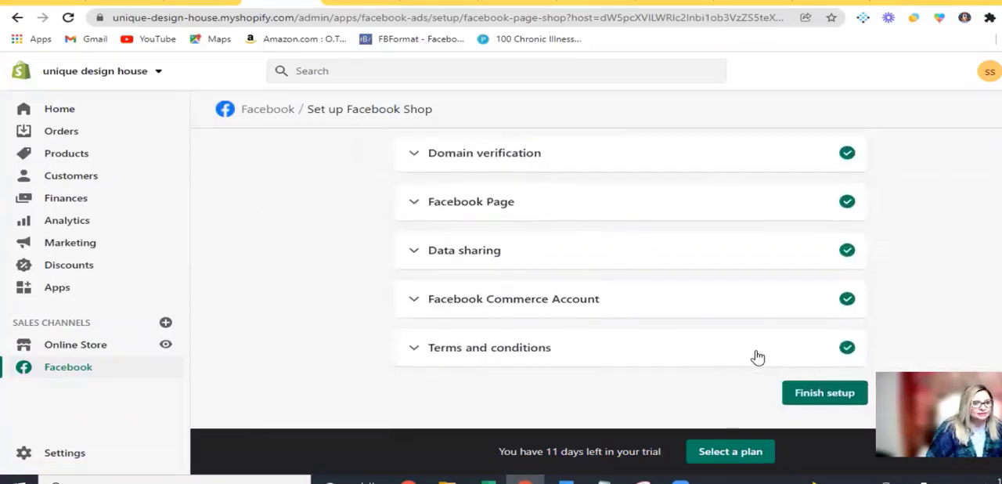
{"action": "scroll", "coordinate": [610, 336], "scroll_direction": "up", "scroll_amount": 2}
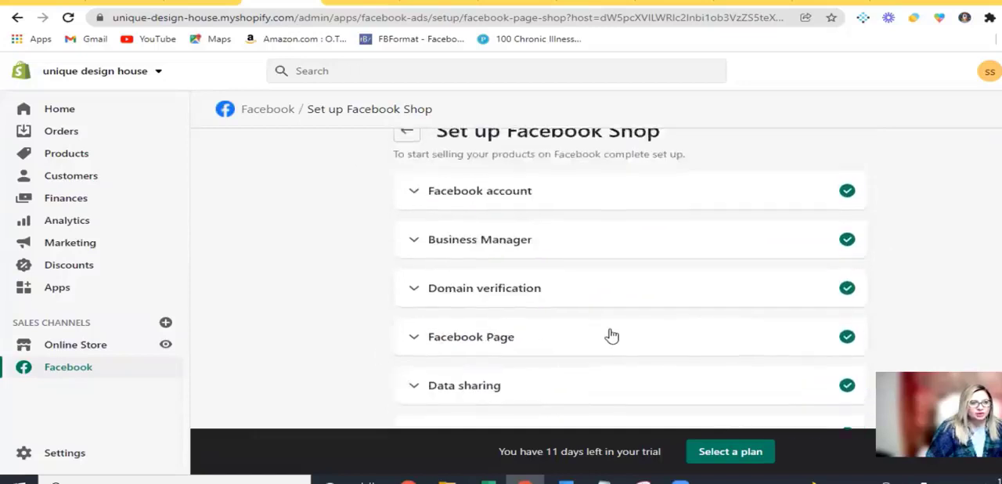
{"action": "scroll", "coordinate": [679, 358], "scroll_direction": "down", "scroll_amount": 3}
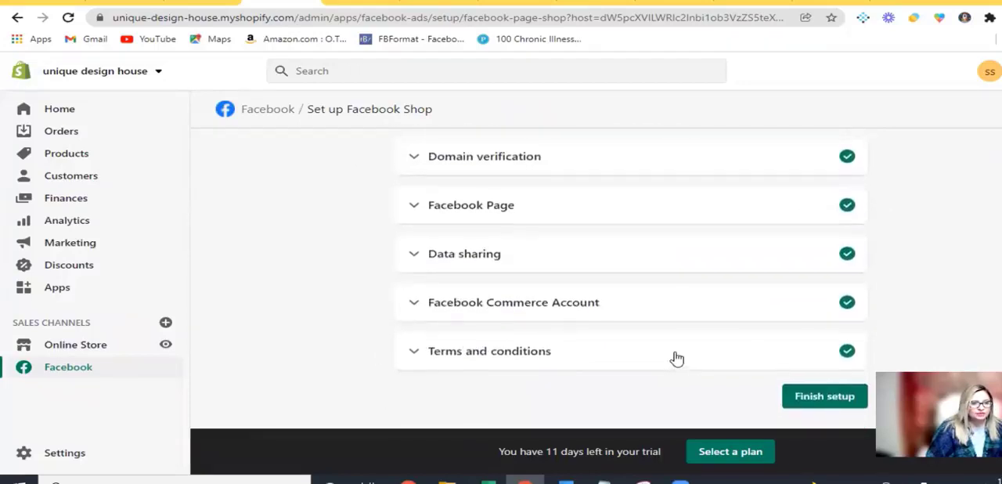
{"action": "scroll", "coordinate": [675, 356], "scroll_direction": "up", "scroll_amount": 3}
{"action": "scroll", "coordinate": [694, 282], "scroll_direction": "down", "scroll_amount": 3}
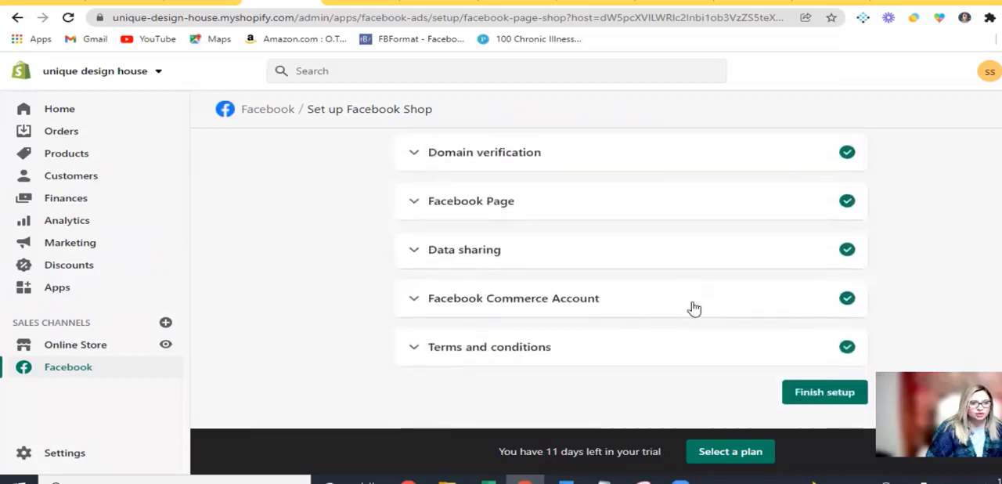
{"action": "left_click", "coordinate": [825, 393]}
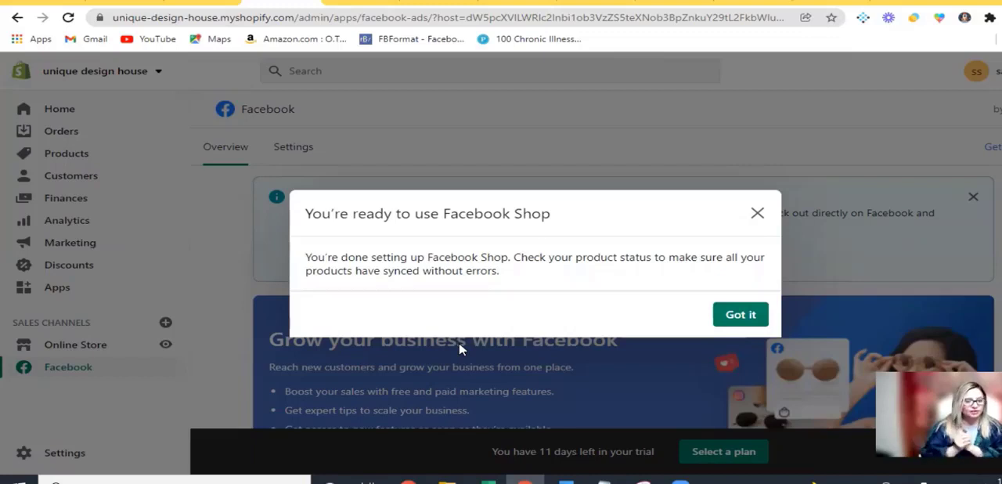
{"action": "left_click", "coordinate": [742, 323]}
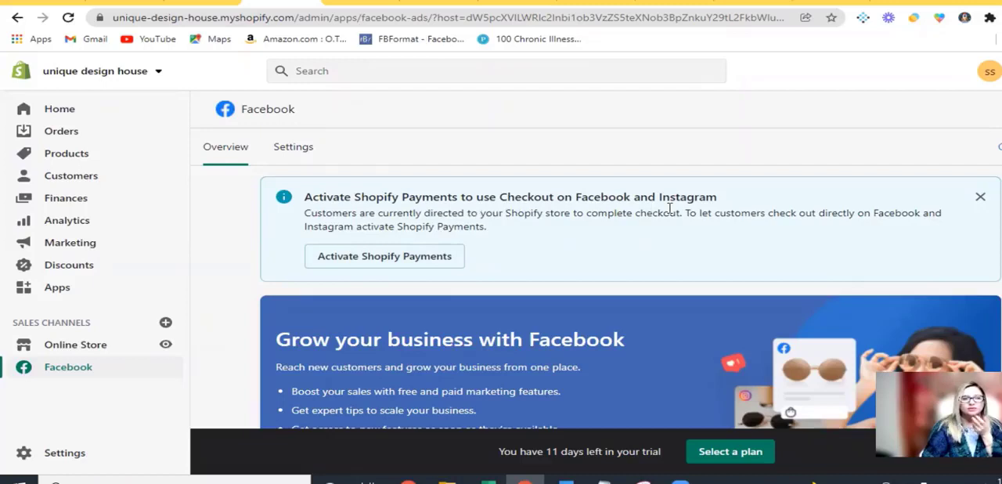
Follow the Shopify Payments activation offer to the payment settings and examine the provider options, including PayPal, Amazon Pay, alternative and manual methods
{"action": "left_click", "coordinate": [408, 263]}
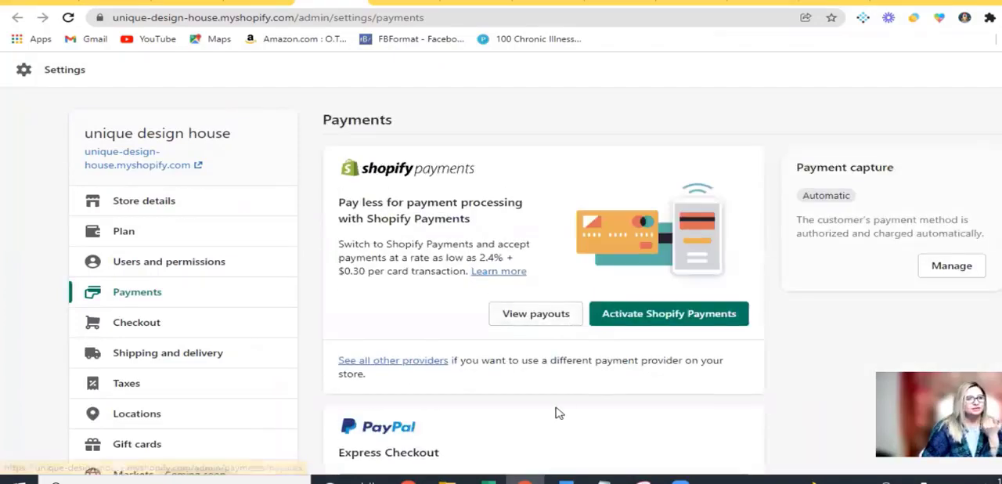
{"action": "scroll", "coordinate": [557, 412], "scroll_direction": "down", "scroll_amount": 1}
{"action": "scroll", "coordinate": [558, 413], "scroll_direction": "down", "scroll_amount": 2}
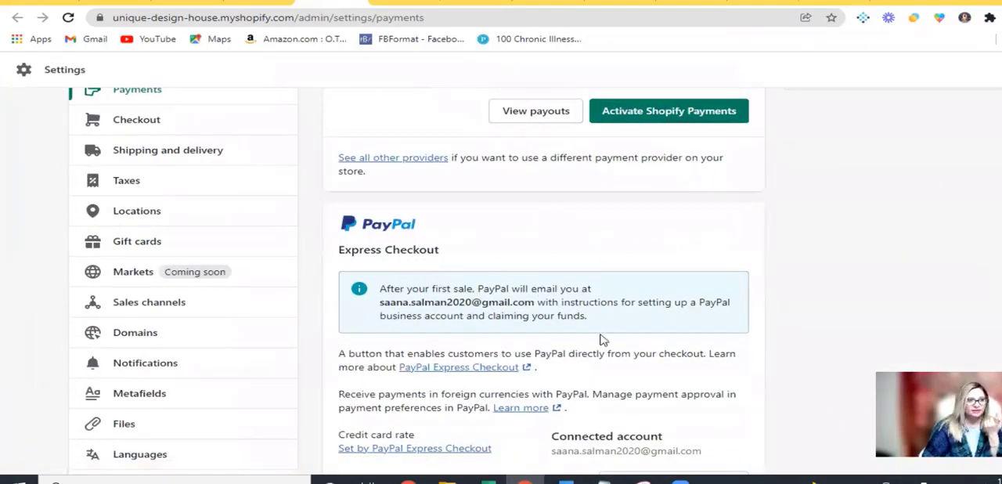
{"action": "scroll", "coordinate": [601, 340], "scroll_direction": "down", "scroll_amount": 4}
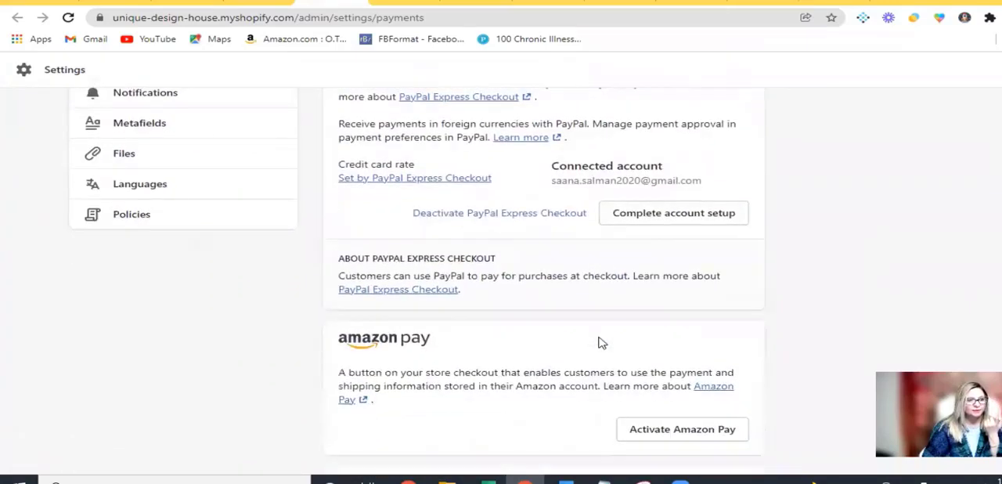
{"action": "scroll", "coordinate": [601, 342], "scroll_direction": "down", "scroll_amount": 2}
{"action": "scroll", "coordinate": [501, 313], "scroll_direction": "down", "scroll_amount": 1}
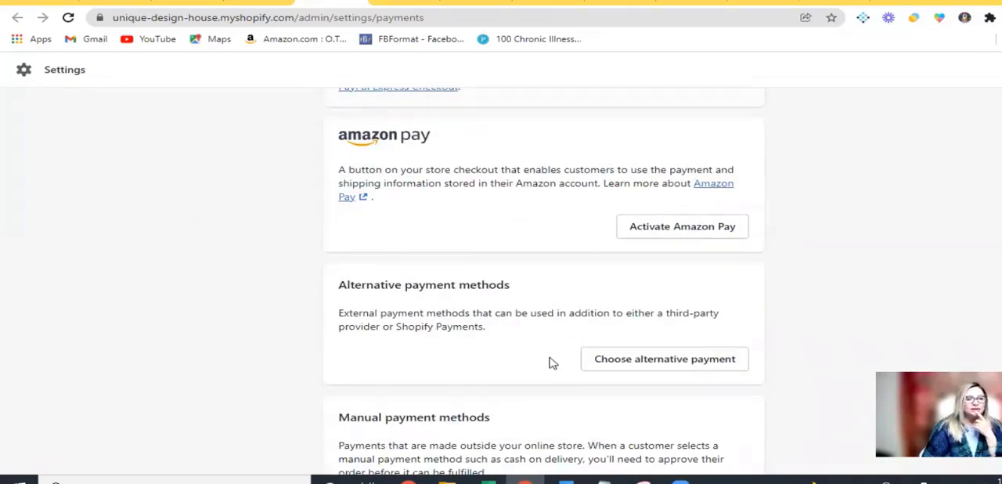
{"action": "scroll", "coordinate": [551, 365], "scroll_direction": "down", "scroll_amount": 3}
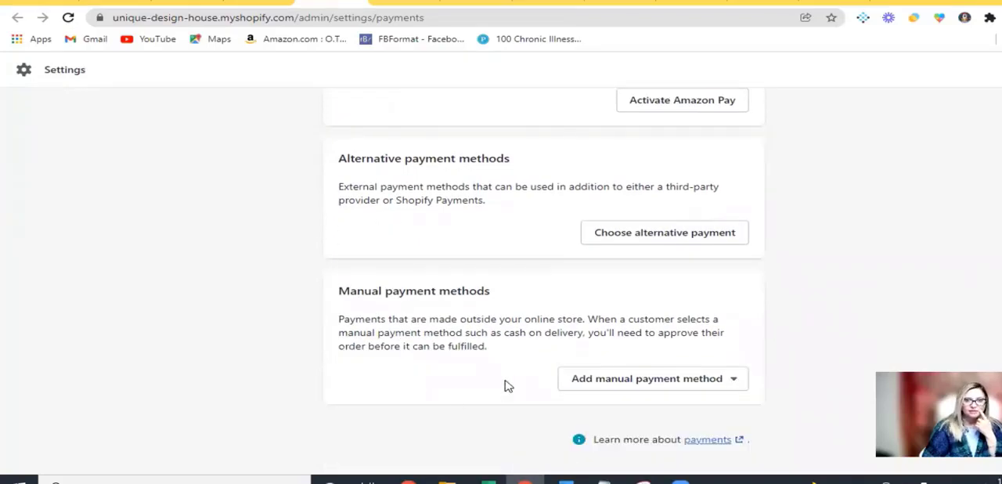
{"action": "scroll", "coordinate": [508, 386], "scroll_direction": "up", "scroll_amount": 8}
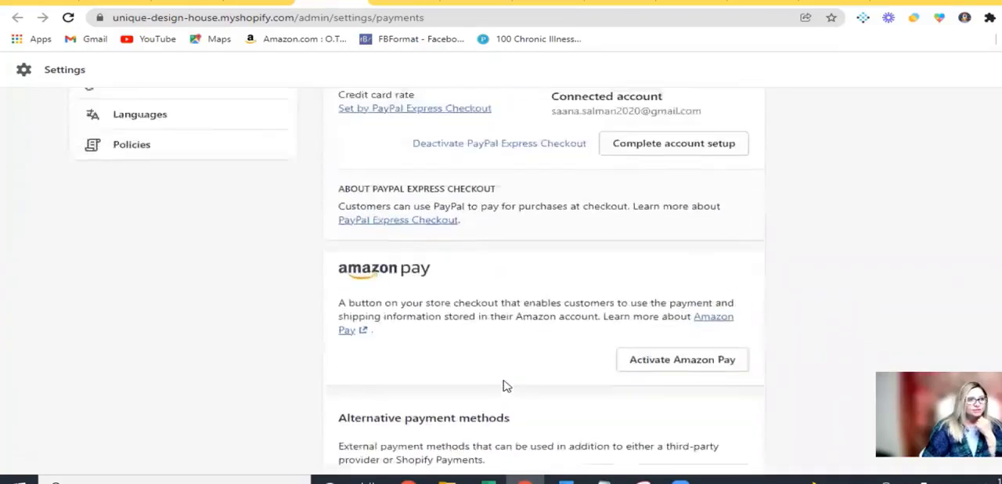
{"action": "scroll", "coordinate": [505, 386], "scroll_direction": "up", "scroll_amount": 1}
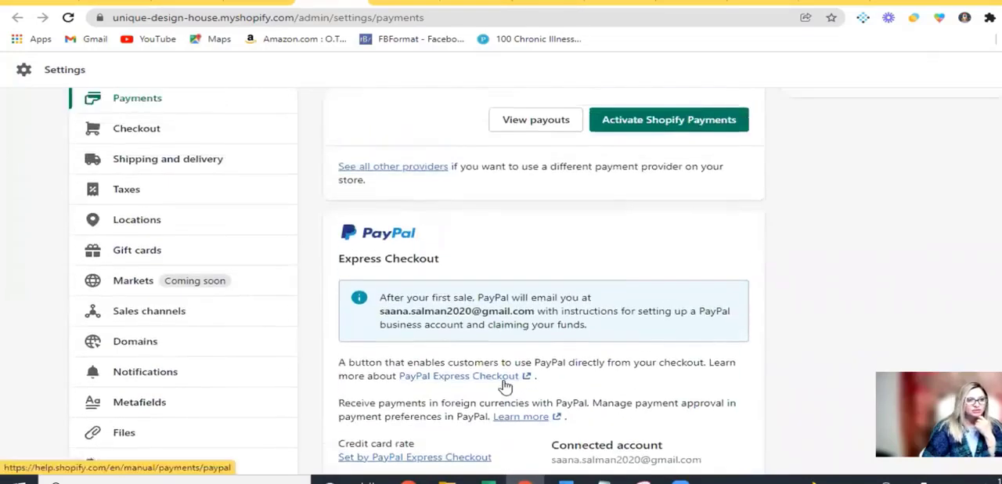
{"action": "scroll", "coordinate": [509, 385], "scroll_direction": "down", "scroll_amount": 2}
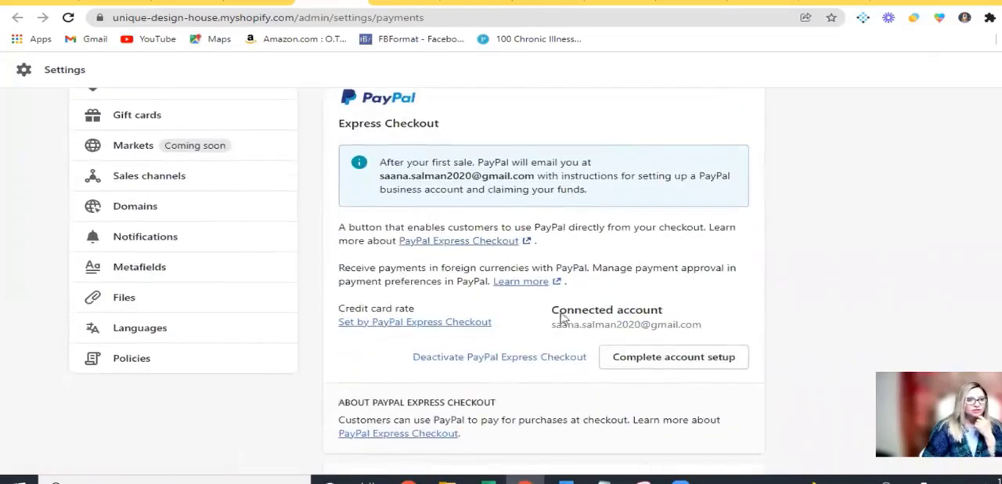
Check the PayPal Express Checkout account setup and open the store's Shopify Payments payouts page
{"action": "left_click", "coordinate": [682, 364]}
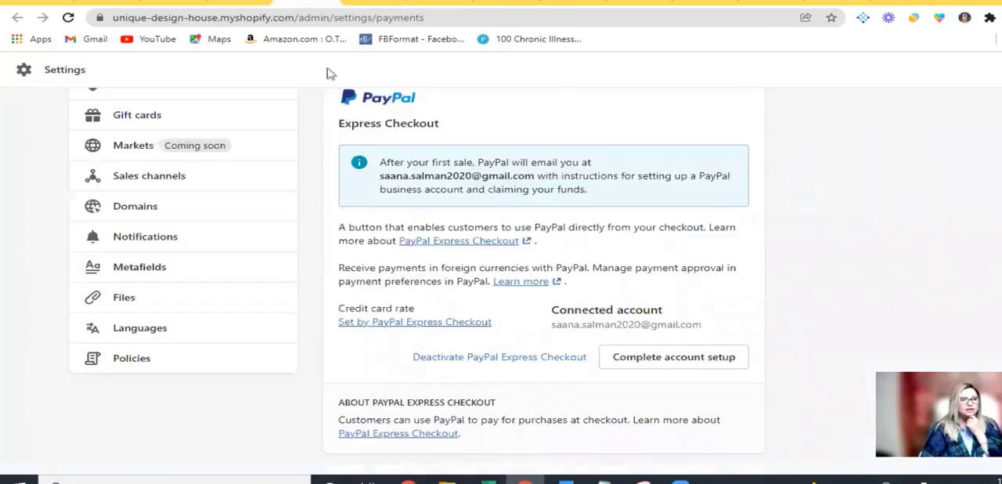
{"action": "scroll", "coordinate": [526, 300], "scroll_direction": "up", "scroll_amount": 4}
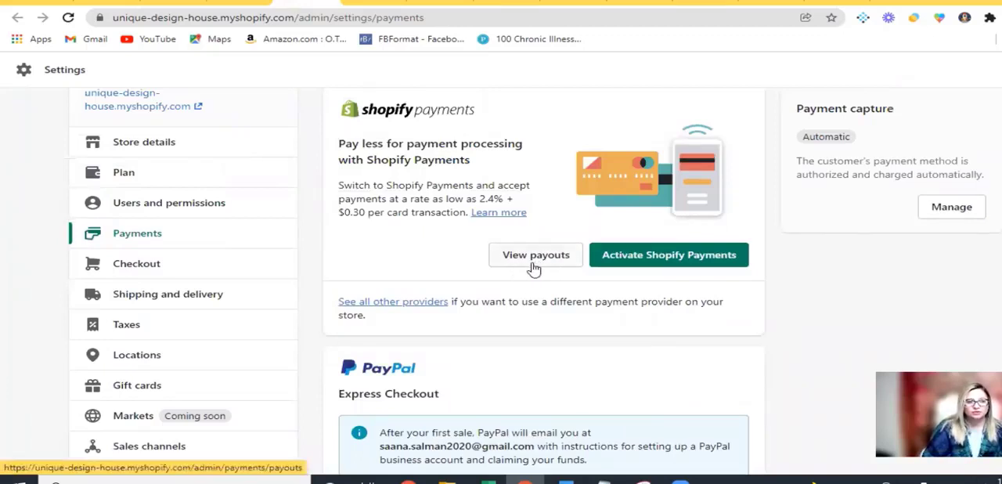
{"action": "left_click", "coordinate": [533, 268]}
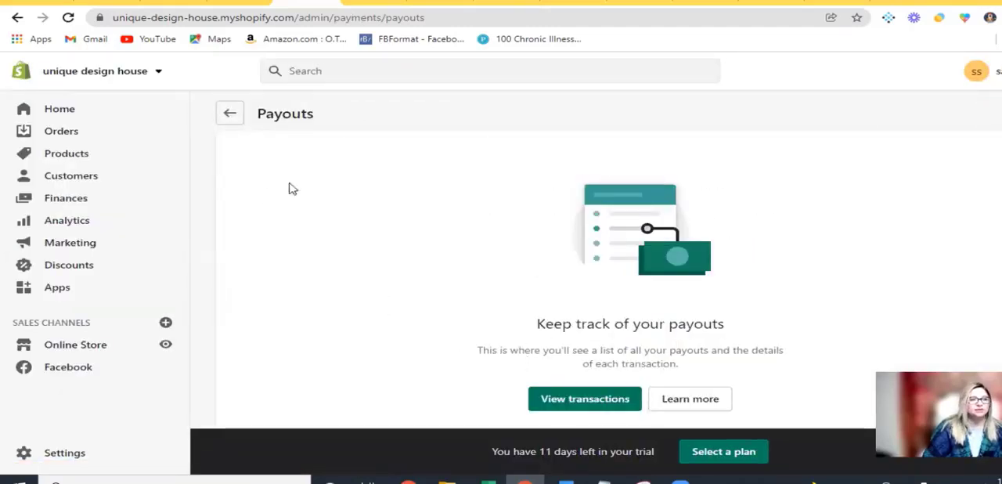
Start a new product from the store's product list and place the cursor in its description
{"action": "left_click", "coordinate": [54, 157]}
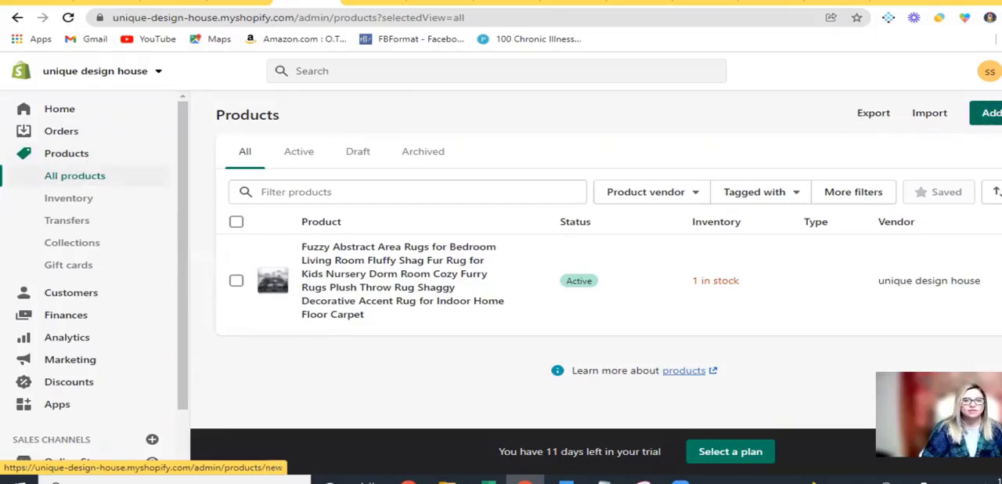
{"action": "left_click", "coordinate": [990, 113]}
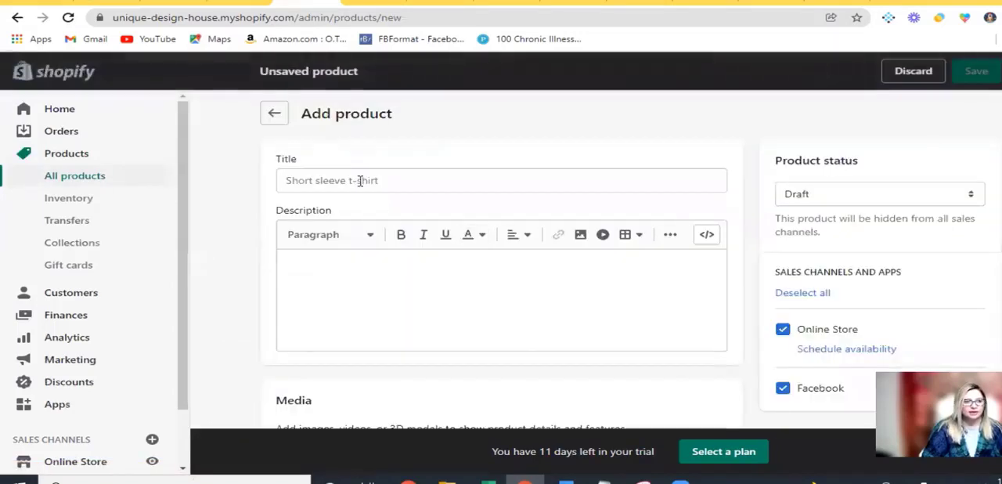
{"action": "left_click", "coordinate": [359, 181]}
{"action": "left_click", "coordinate": [329, 268]}
Look through the new product form's media, pricing, inventory, shipping, customs and options sections
{"action": "scroll", "coordinate": [432, 311], "scroll_direction": "down", "scroll_amount": 5}
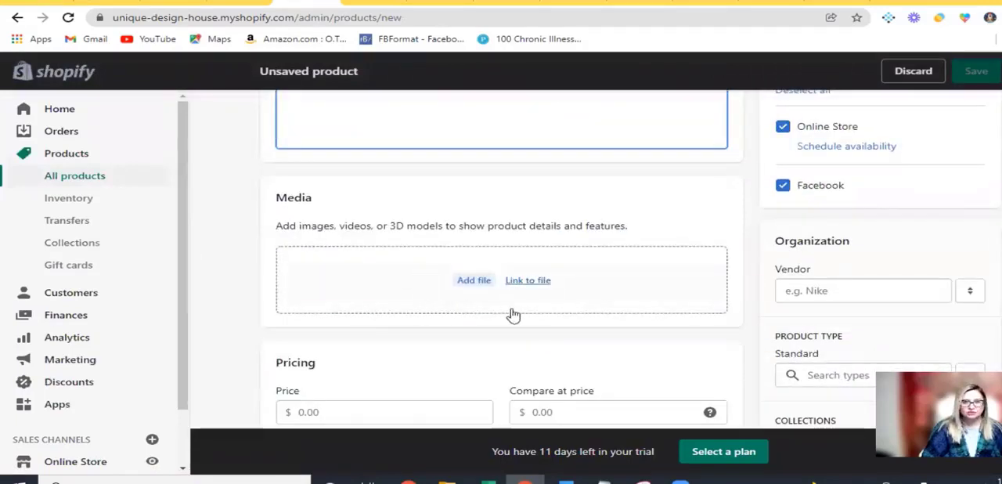
{"action": "scroll", "coordinate": [509, 330], "scroll_direction": "down", "scroll_amount": 2}
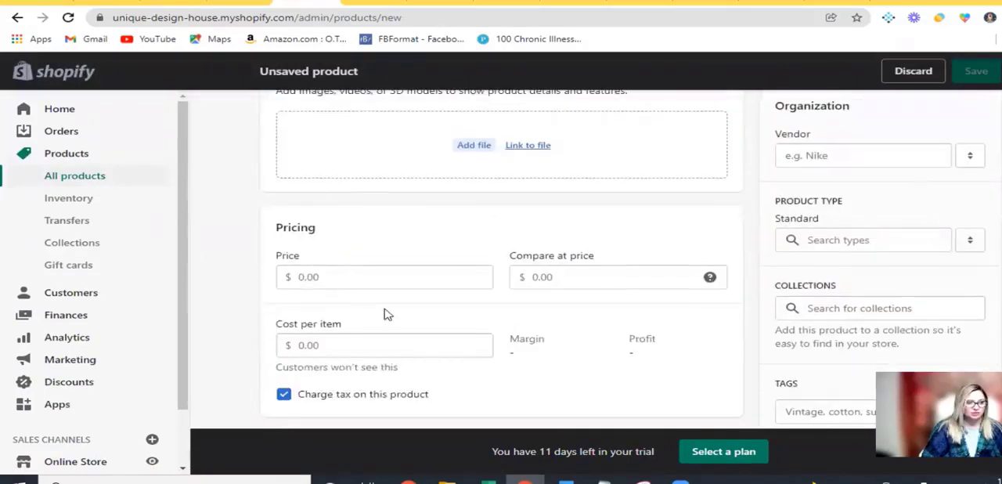
{"action": "scroll", "coordinate": [387, 313], "scroll_direction": "down", "scroll_amount": 1}
{"action": "scroll", "coordinate": [427, 322], "scroll_direction": "down", "scroll_amount": 3}
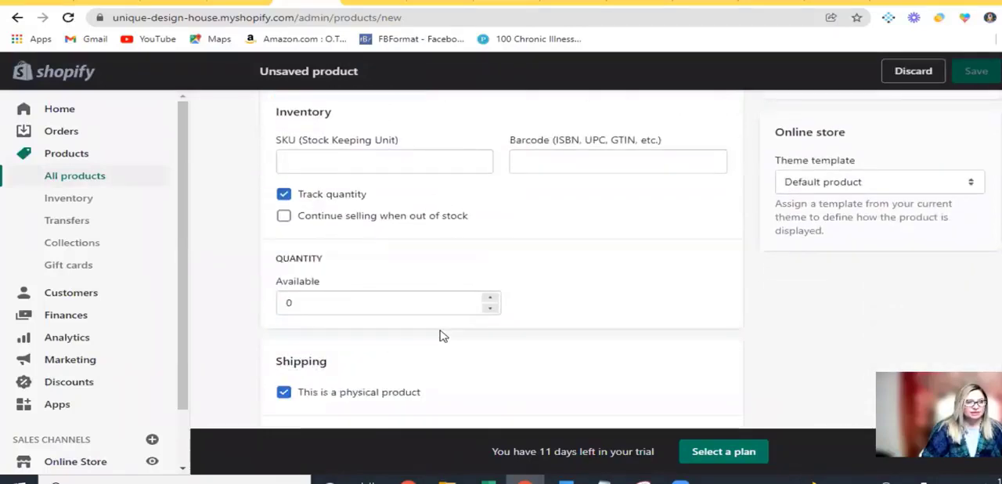
{"action": "scroll", "coordinate": [470, 352], "scroll_direction": "down", "scroll_amount": 2}
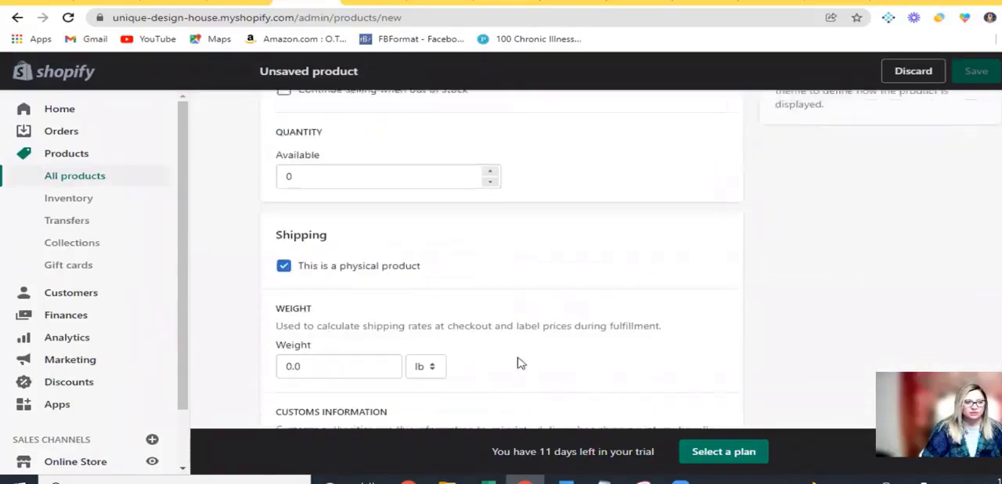
{"action": "scroll", "coordinate": [544, 390], "scroll_direction": "down", "scroll_amount": 3}
{"action": "scroll", "coordinate": [681, 387], "scroll_direction": "down", "scroll_amount": 1}
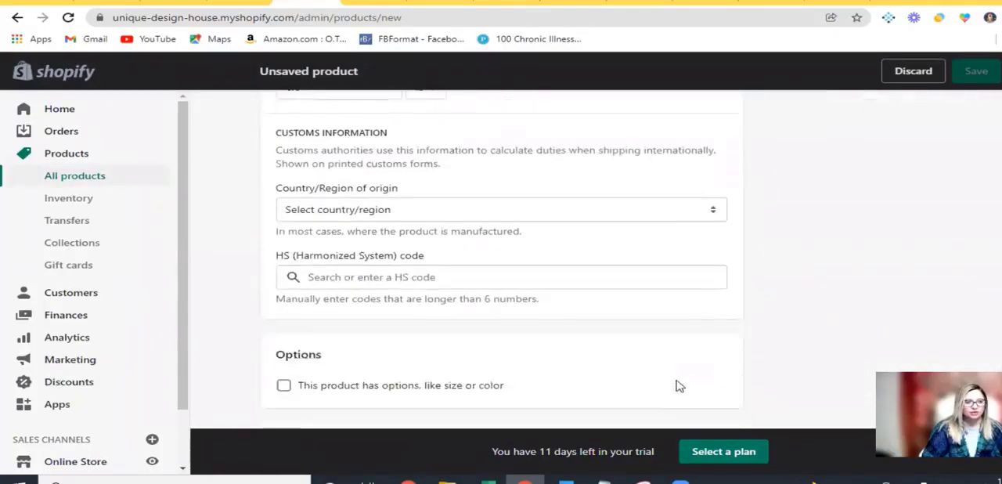
{"action": "scroll", "coordinate": [674, 382], "scroll_direction": "up", "scroll_amount": 3}
{"action": "scroll", "coordinate": [658, 374], "scroll_direction": "up", "scroll_amount": 5}
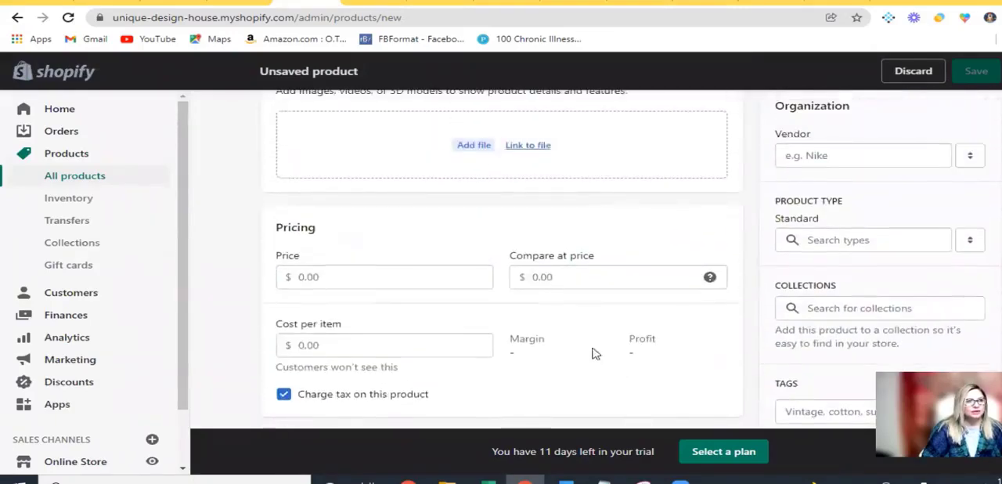
Switch to the Amazon listing for the Fuzzy Abstract Area Rugs and copy its full product title
{"action": "left_click", "coordinate": [496, 4]}
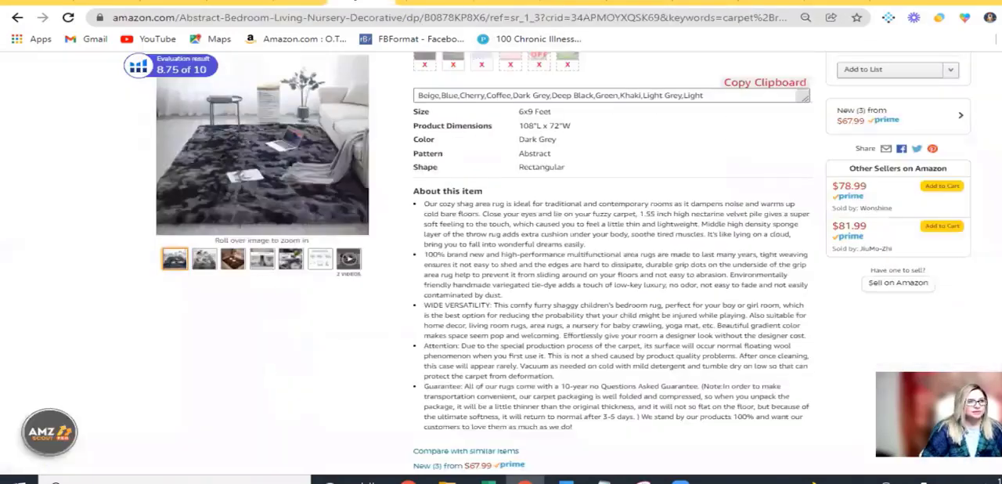
{"action": "mouse_move", "coordinate": [286, 141]}
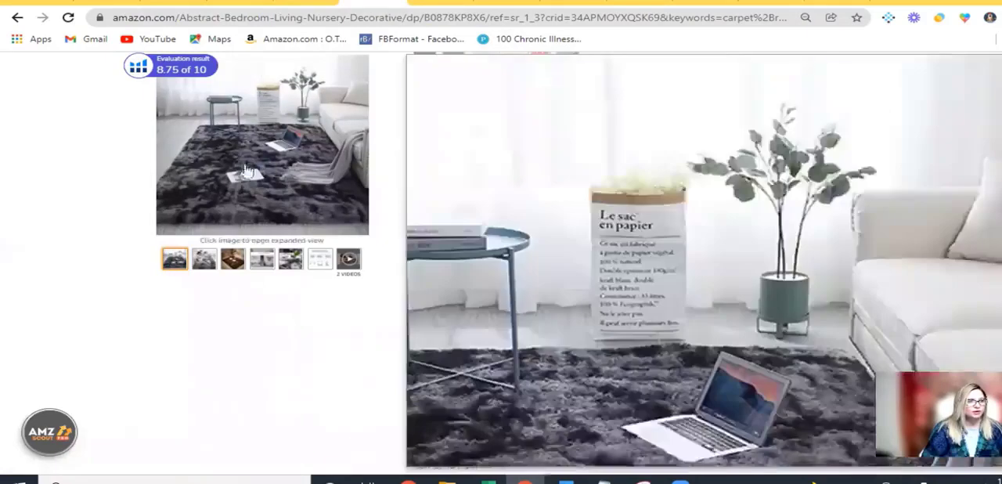
{"action": "scroll", "coordinate": [693, 312], "scroll_direction": "up", "scroll_amount": 4}
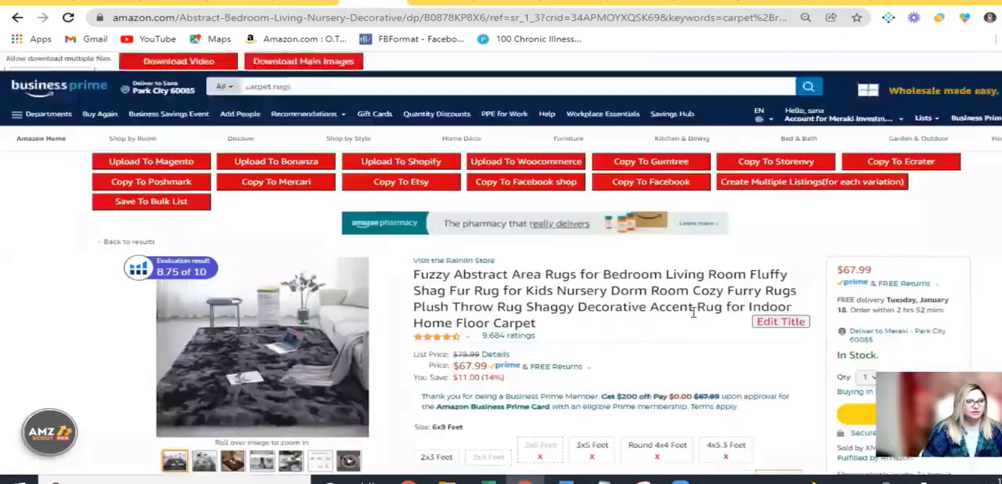
{"action": "scroll", "coordinate": [693, 312], "scroll_direction": "up", "scroll_amount": 2}
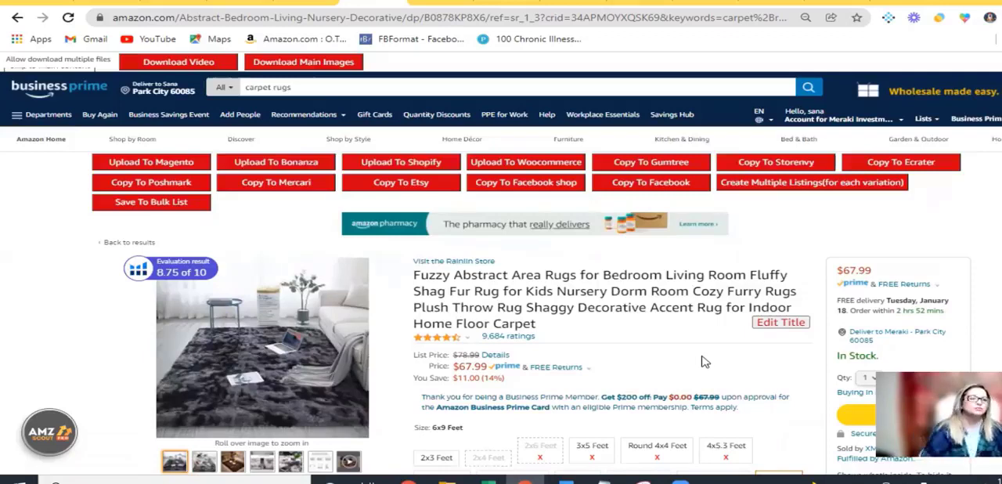
{"action": "scroll", "coordinate": [703, 362], "scroll_direction": "down", "scroll_amount": 2}
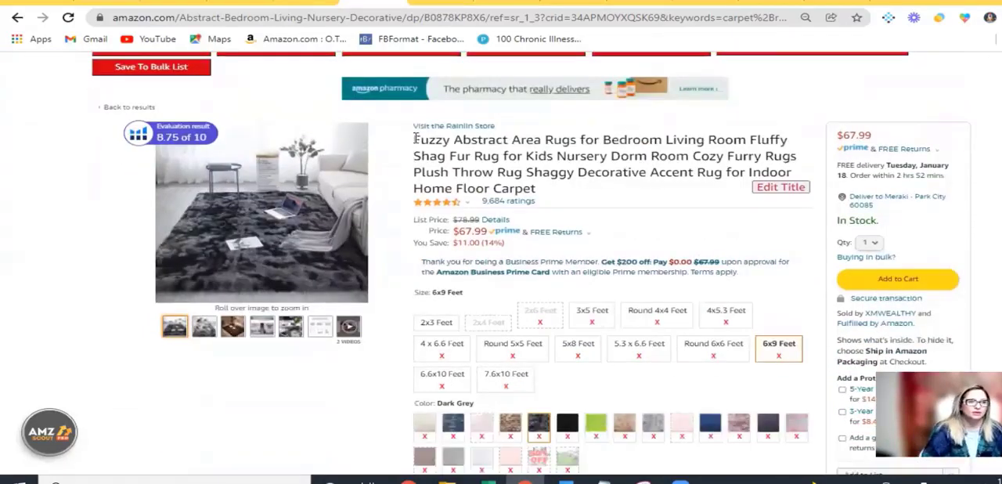
{"action": "left_click_drag", "start_coordinate": [416, 138], "coordinate": [533, 185]}
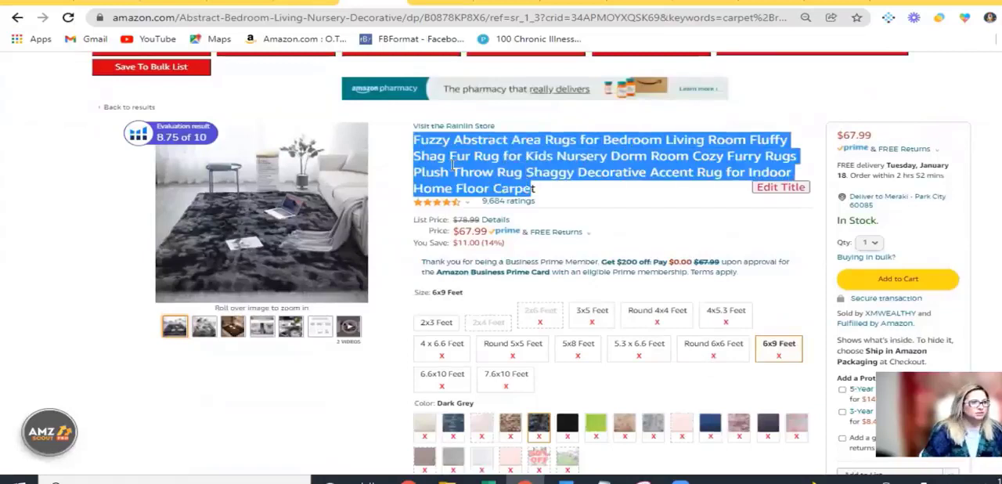
{"action": "left_click", "coordinate": [416, 143]}
{"action": "left_click_drag", "start_coordinate": [458, 141], "coordinate": [575, 198]}
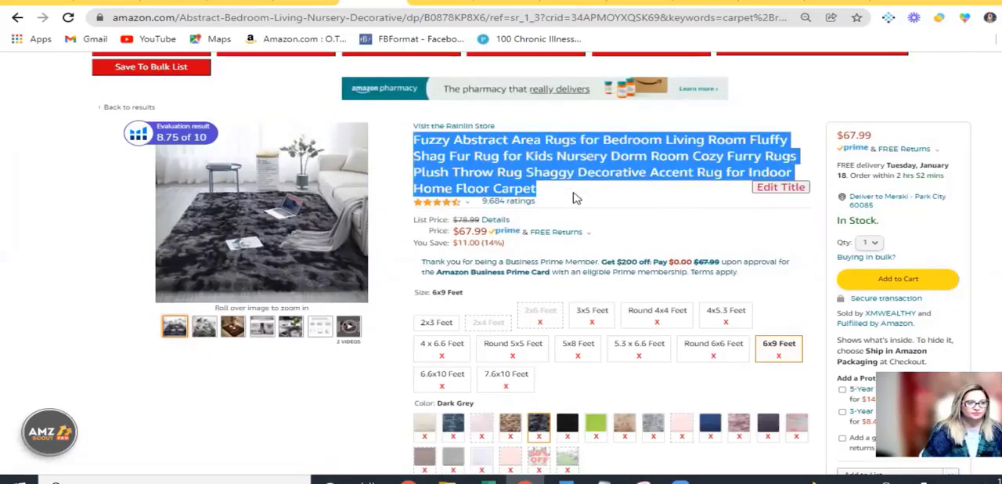
{"action": "right_click", "coordinate": [545, 159]}
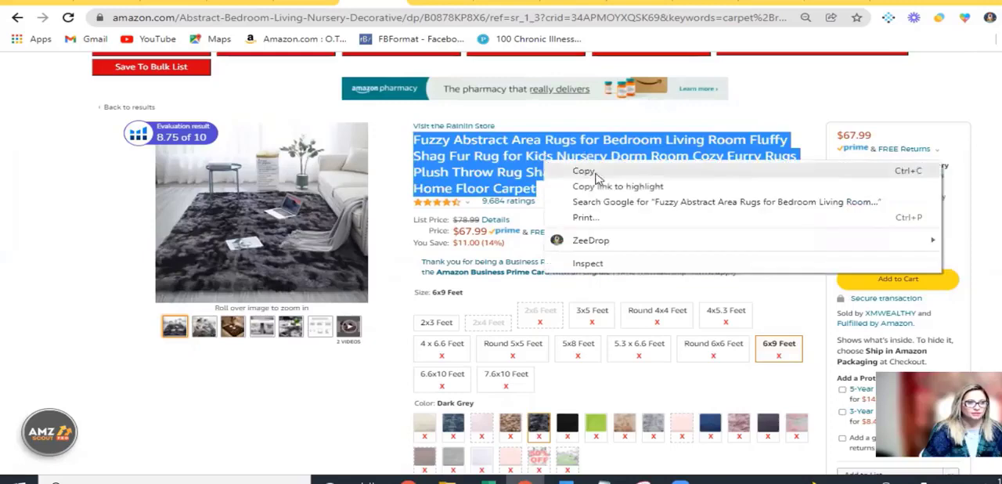
{"action": "left_click", "coordinate": [594, 168]}
Return to the unsaved Shopify product and paste the copied rug title as its title
{"action": "left_click", "coordinate": [240, 1]}
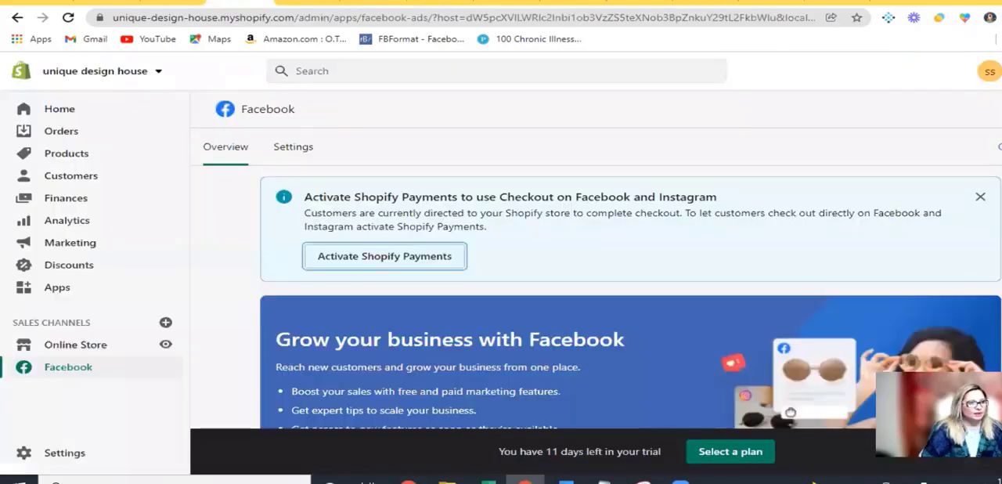
{"action": "left_click", "coordinate": [172, 2]}
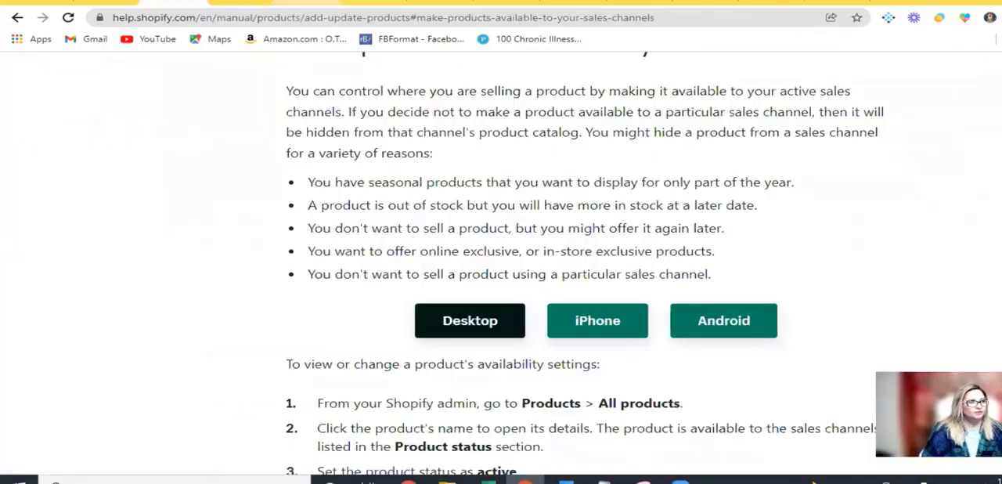
{"action": "left_click", "coordinate": [306, 2]}
{"action": "scroll", "coordinate": [441, 239], "scroll_direction": "up", "scroll_amount": 5}
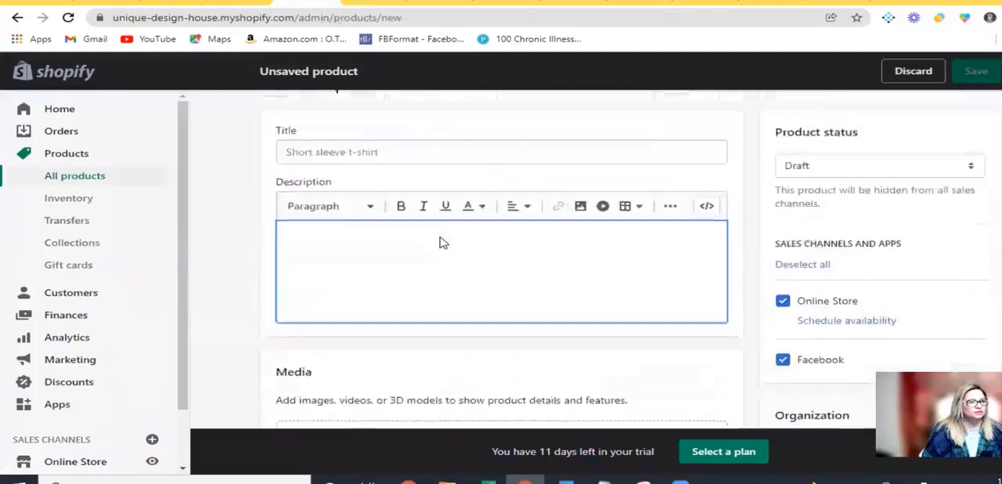
{"action": "left_click", "coordinate": [372, 181]}
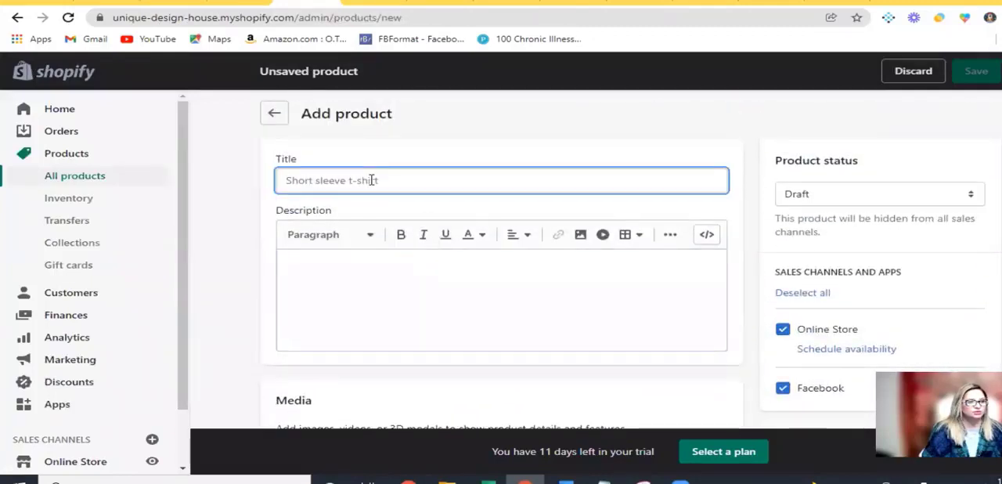
{"action": "right_click", "coordinate": [372, 180]}
{"action": "left_click", "coordinate": [409, 283]}
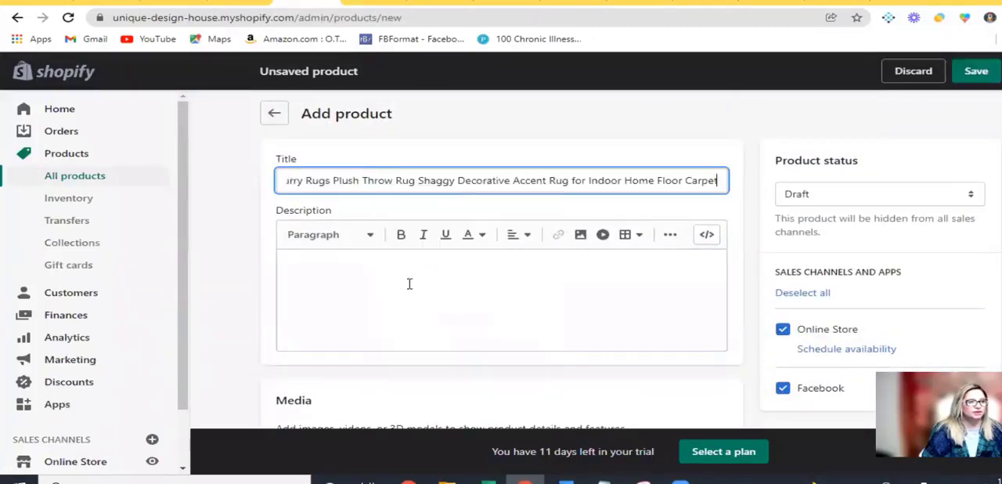
Go back to the Amazon rug listing and copy all the "About this item" bullet points
{"action": "left_click", "coordinate": [374, 286]}
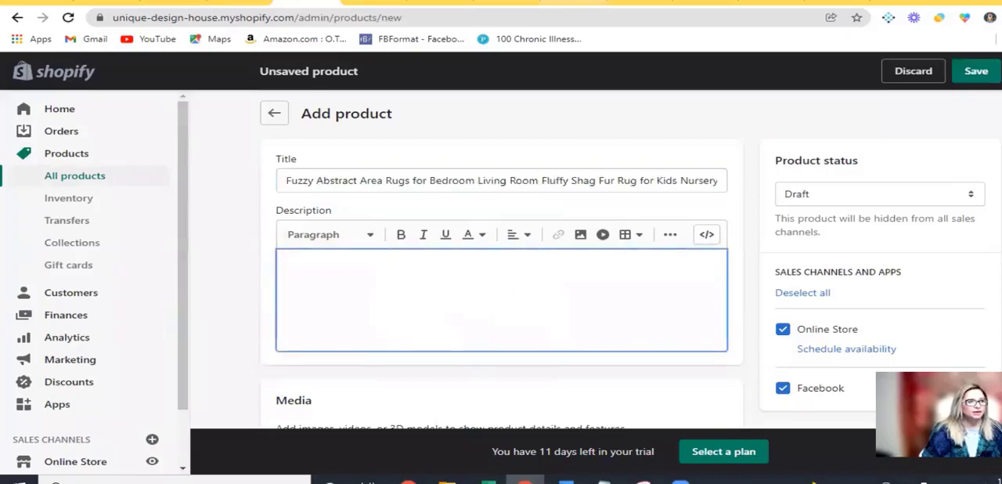
{"action": "left_click", "coordinate": [428, 2]}
{"action": "scroll", "coordinate": [442, 223], "scroll_direction": "down", "scroll_amount": 6}
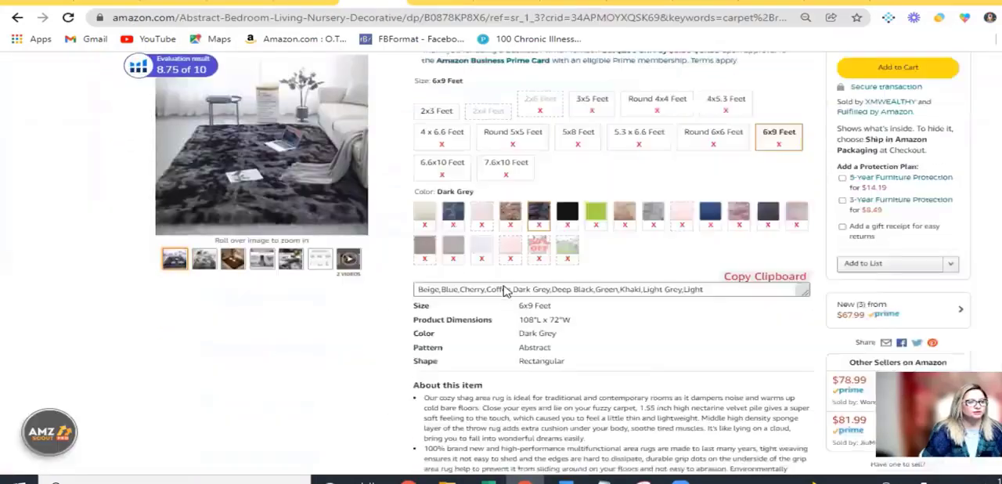
{"action": "left_click_drag", "start_coordinate": [421, 210], "coordinate": [732, 435]}
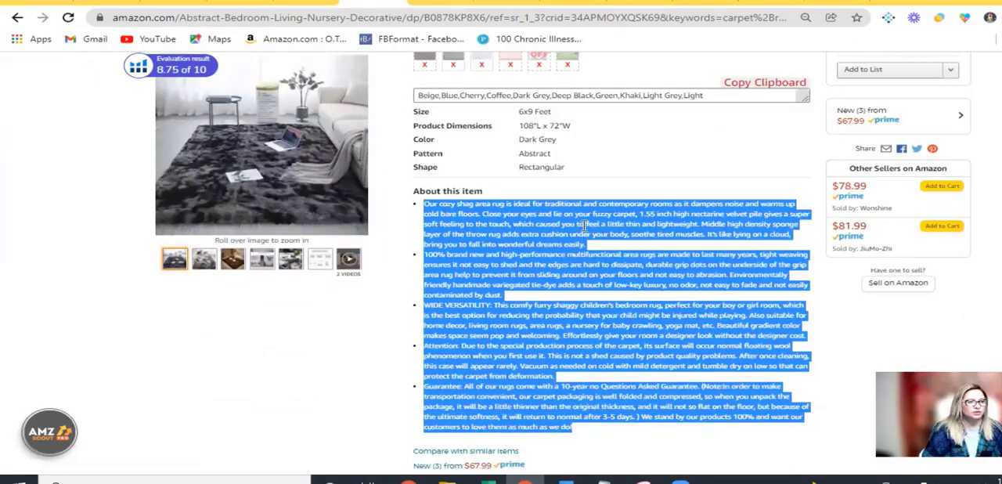
{"action": "right_click", "coordinate": [584, 225]}
{"action": "left_click", "coordinate": [599, 235]}
Paste the copied bullet points into the new Shopify product's description
{"action": "left_click", "coordinate": [307, 3]}
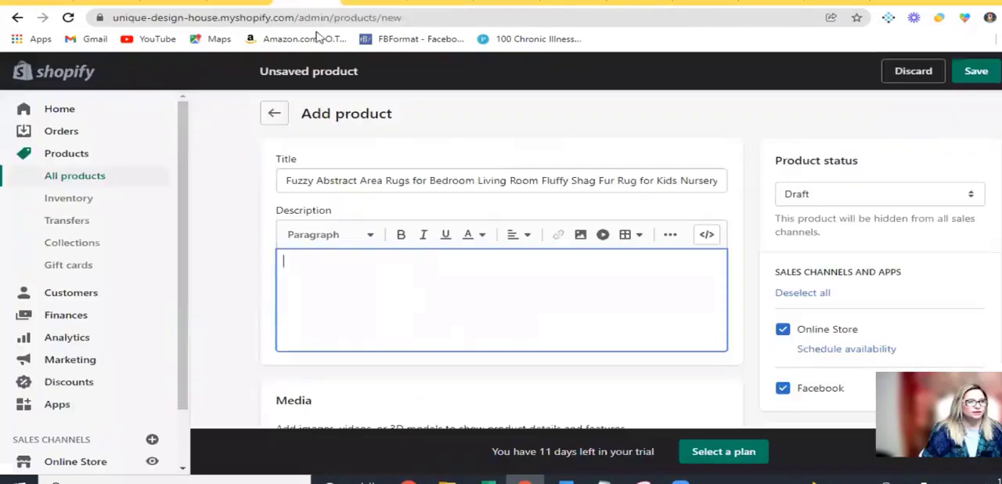
{"action": "right_click", "coordinate": [342, 271]}
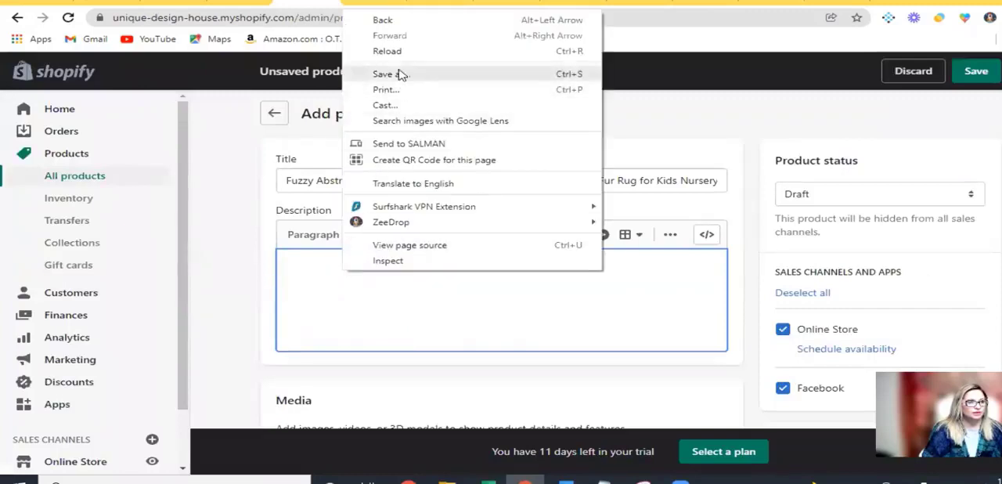
{"action": "left_click", "coordinate": [307, 269]}
{"action": "right_click", "coordinate": [306, 269]}
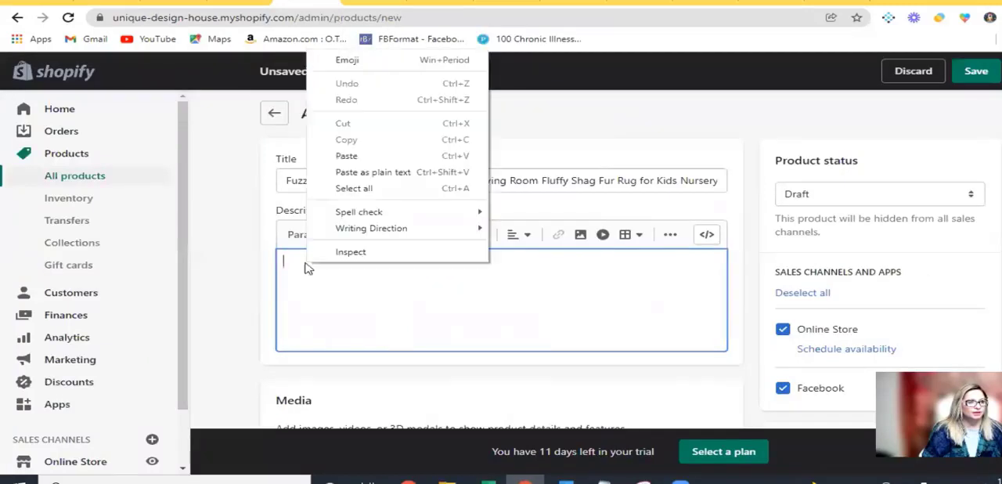
{"action": "left_click", "coordinate": [325, 153]}
{"action": "scroll", "coordinate": [462, 350], "scroll_direction": "down", "scroll_amount": 1}
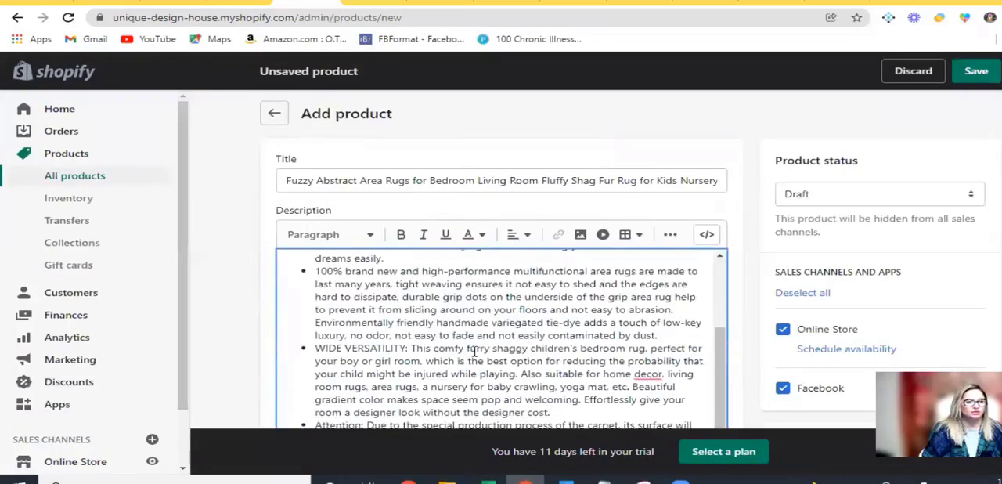
Upload the dark grey rug image from the Downloads folder to the product's media
{"action": "scroll", "coordinate": [594, 378], "scroll_direction": "down", "scroll_amount": 6}
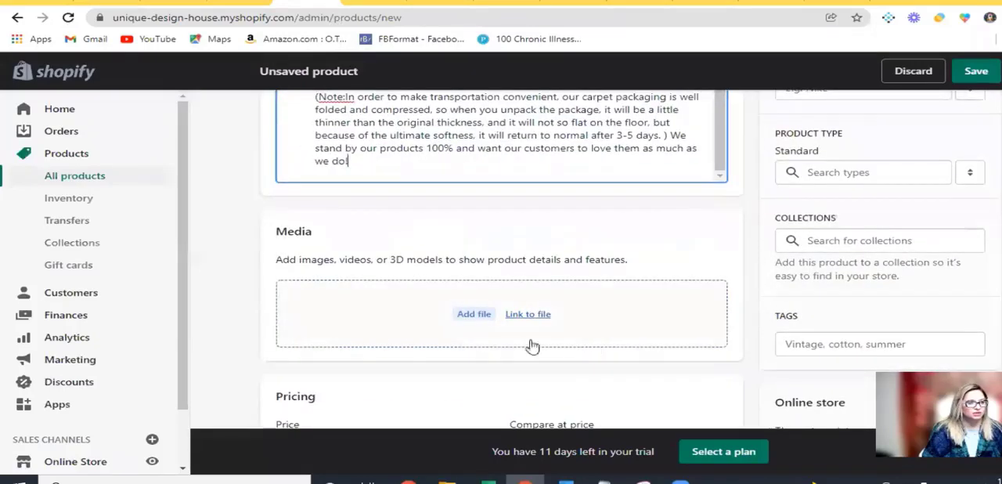
{"action": "left_click", "coordinate": [470, 314]}
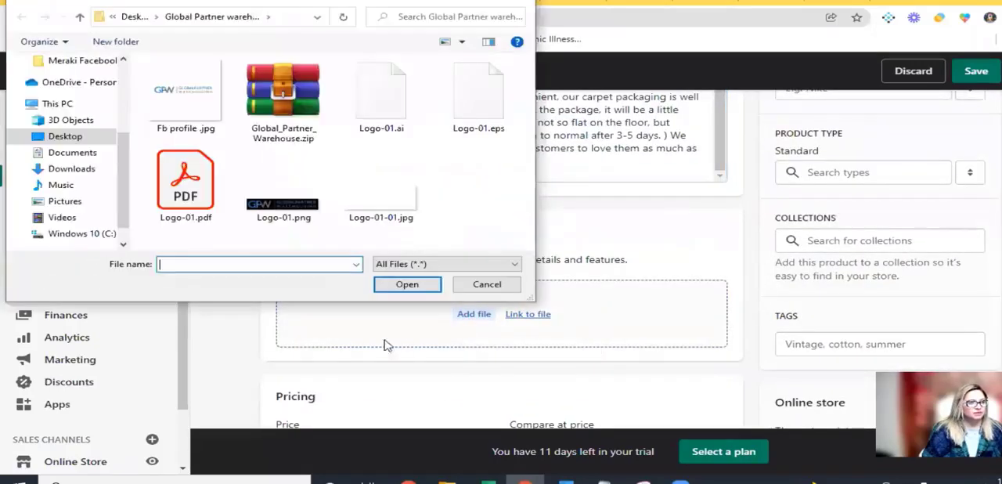
{"action": "left_click", "coordinate": [78, 169]}
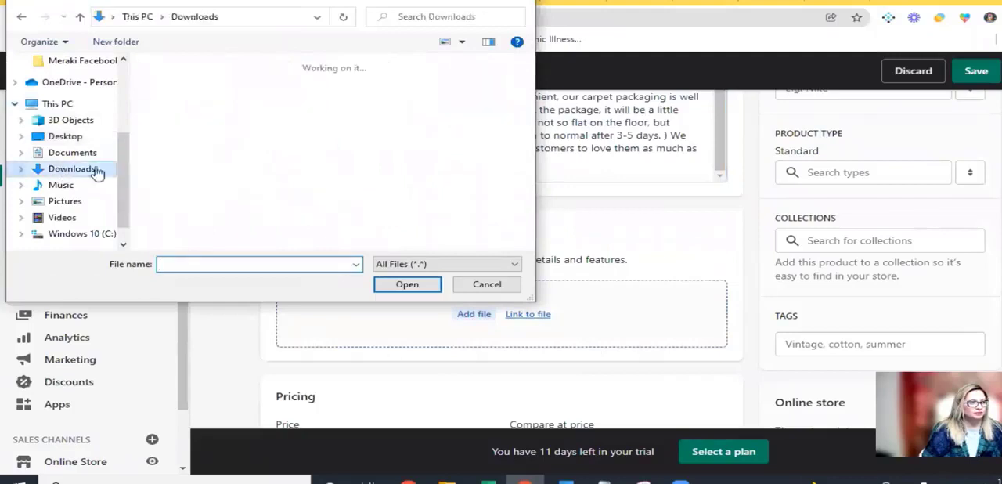
{"action": "left_click", "coordinate": [268, 176]}
{"action": "left_click", "coordinate": [407, 284]}
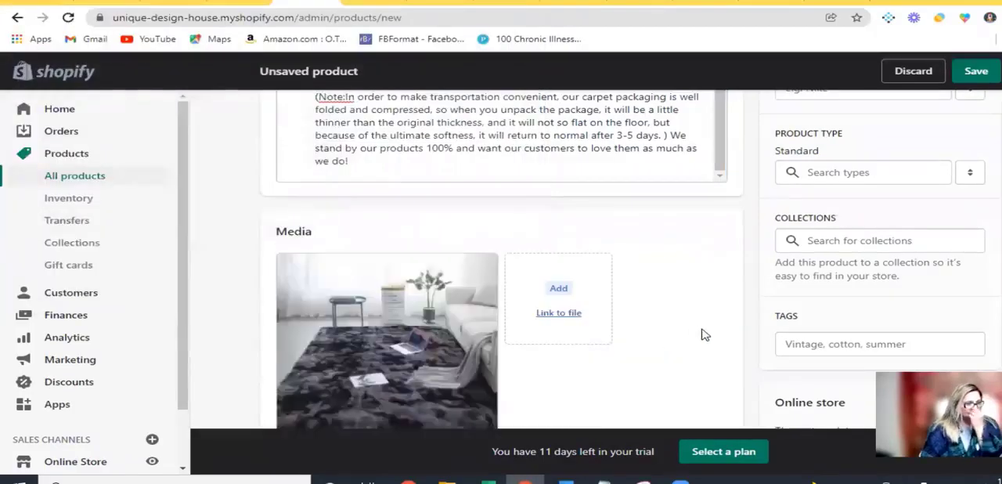
Set the rug product's price to $100.00 and its cost per item to $100
{"action": "scroll", "coordinate": [704, 336], "scroll_direction": "down", "scroll_amount": 3}
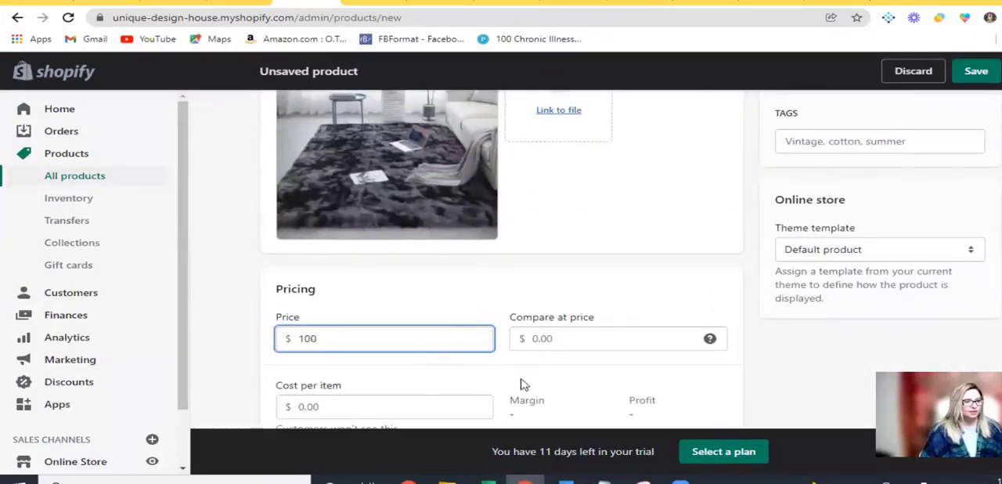
{"action": "scroll", "coordinate": [523, 385], "scroll_direction": "down", "scroll_amount": 2}
{"action": "left_click", "coordinate": [306, 271]}
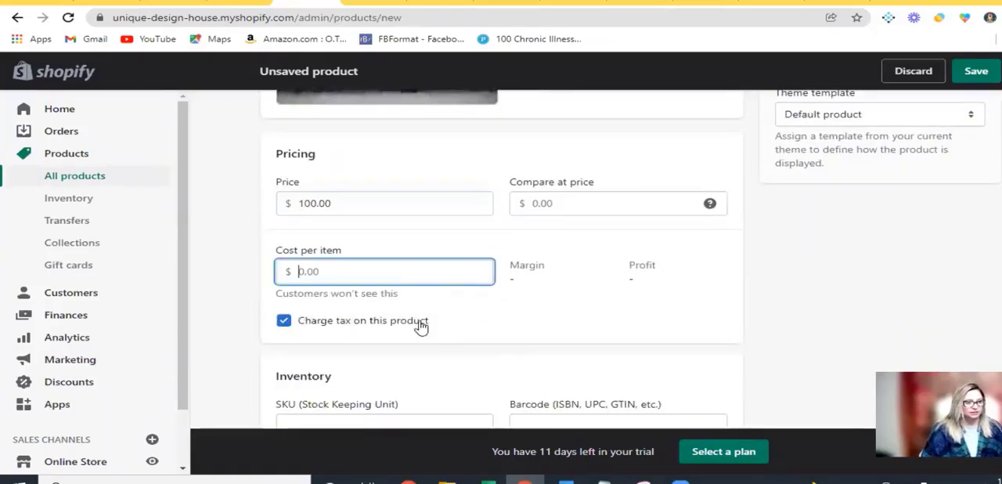
{"action": "type", "text": "100"}
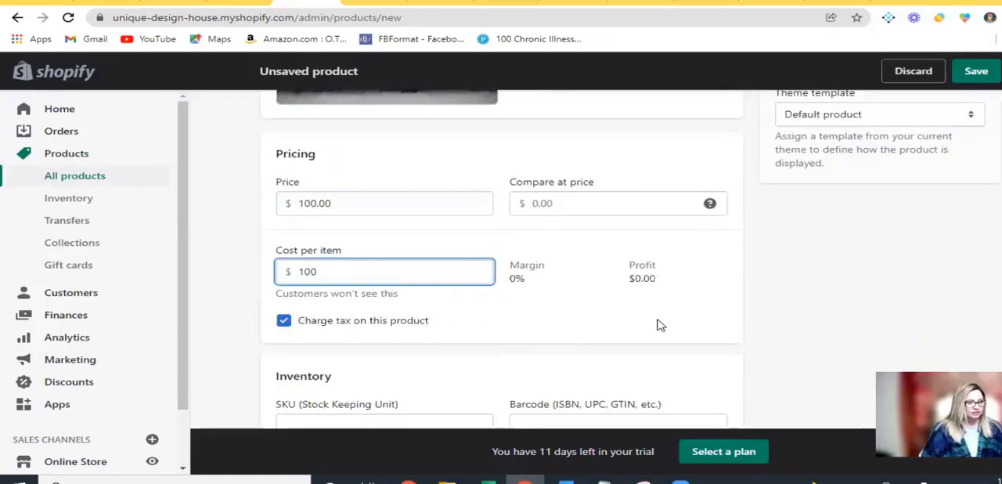
Set the rug's available quantity to 1 and save the new product
{"action": "scroll", "coordinate": [660, 324], "scroll_direction": "down", "scroll_amount": 4}
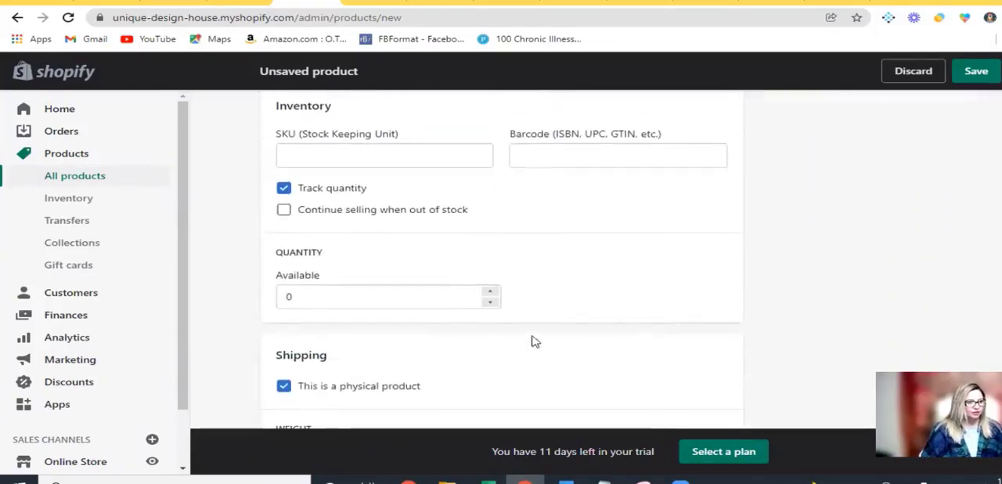
{"action": "left_click", "coordinate": [491, 291]}
{"action": "scroll", "coordinate": [682, 349], "scroll_direction": "down", "scroll_amount": 2}
{"action": "scroll", "coordinate": [676, 345], "scroll_direction": "down", "scroll_amount": 1}
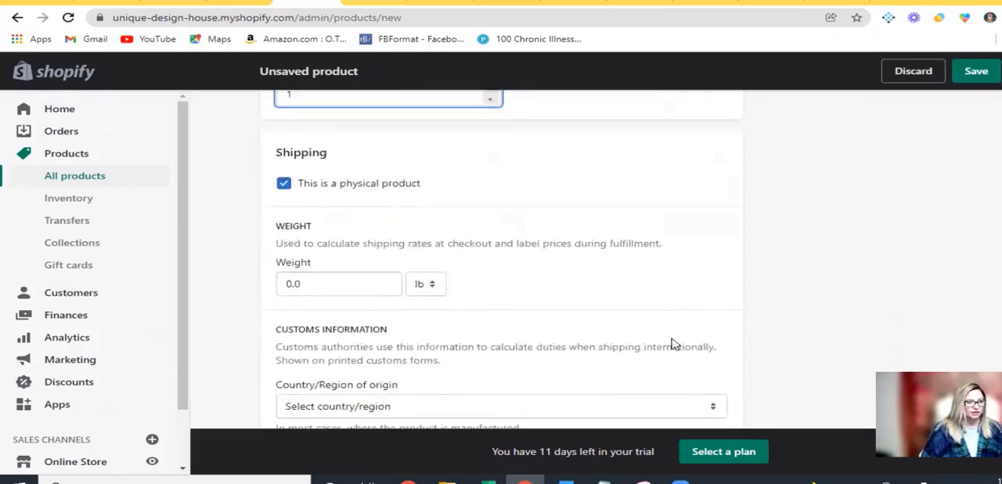
{"action": "scroll", "coordinate": [672, 344], "scroll_direction": "down", "scroll_amount": 3}
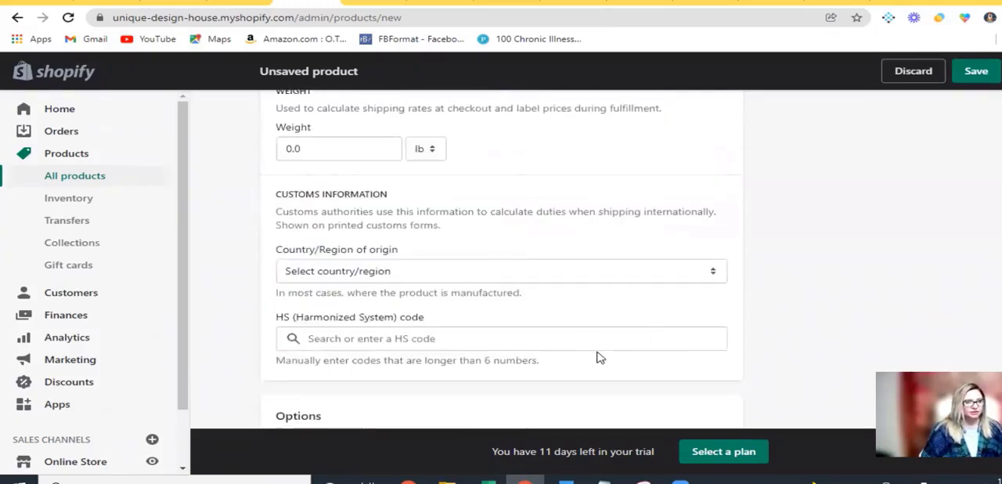
{"action": "scroll", "coordinate": [600, 357], "scroll_direction": "down", "scroll_amount": 3}
{"action": "scroll", "coordinate": [600, 358], "scroll_direction": "down", "scroll_amount": 2}
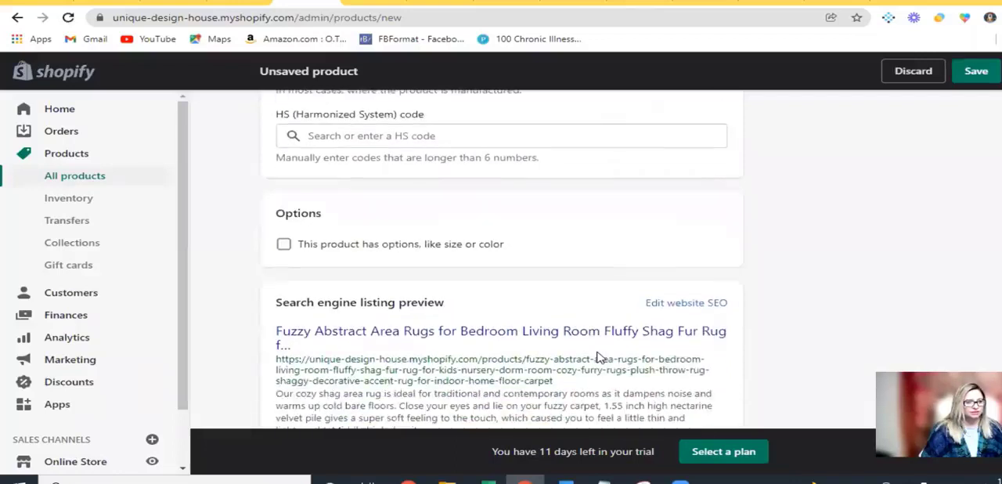
{"action": "scroll", "coordinate": [924, 329], "scroll_direction": "down", "scroll_amount": 2}
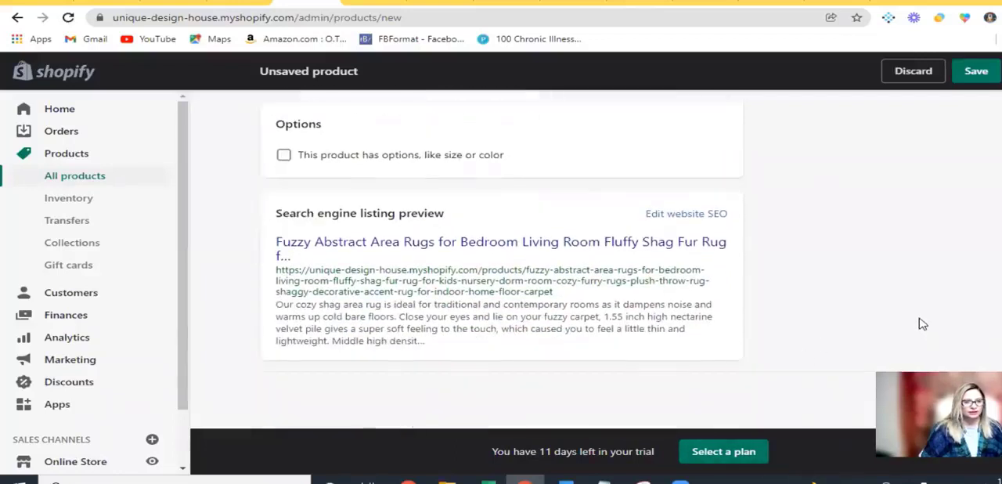
{"action": "left_click_drag", "start_coordinate": [841, 437], "coordinate": [663, 458]}
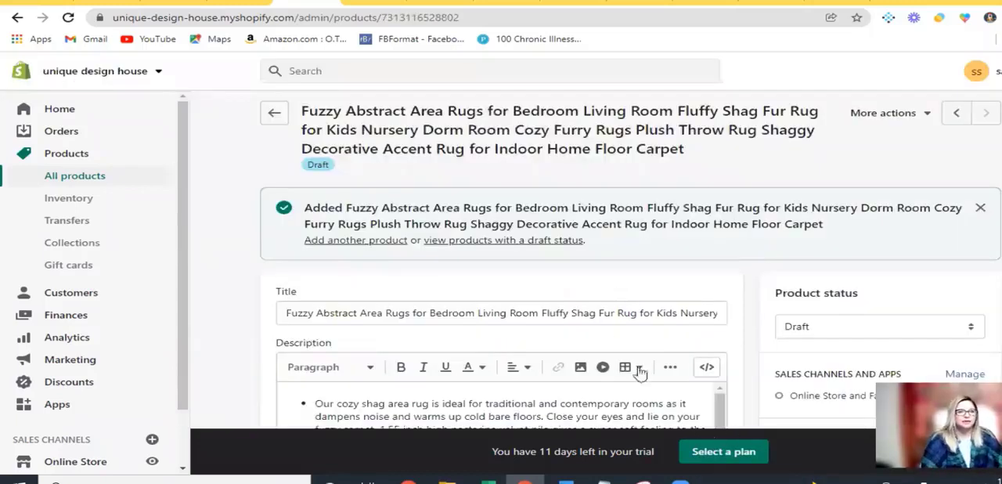
Return to the full product list and set the draft rug product as active
{"action": "left_click", "coordinate": [101, 180]}
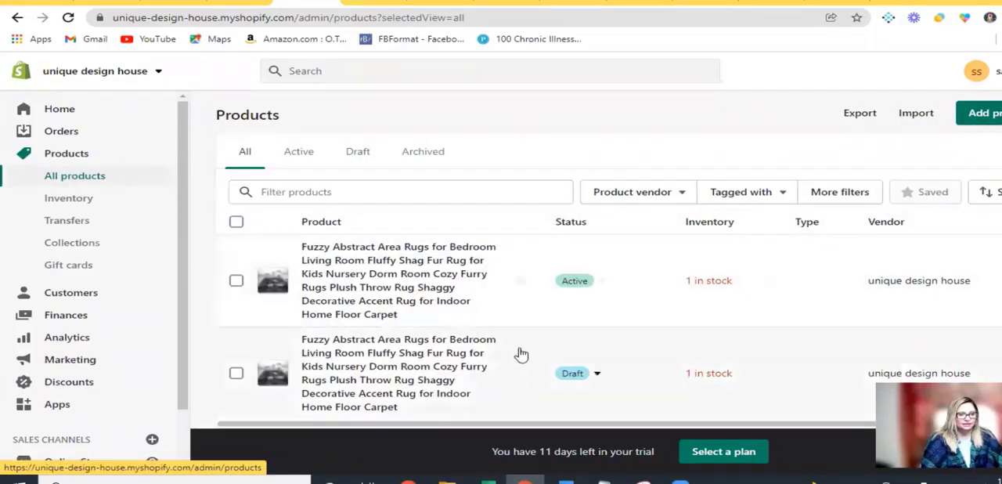
{"action": "scroll", "coordinate": [519, 354], "scroll_direction": "down", "scroll_amount": 2}
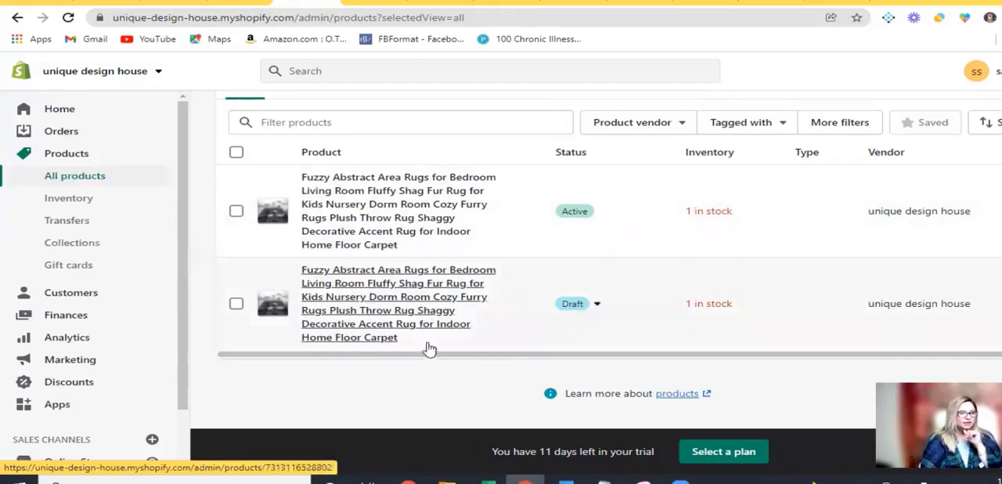
{"action": "left_click", "coordinate": [235, 304]}
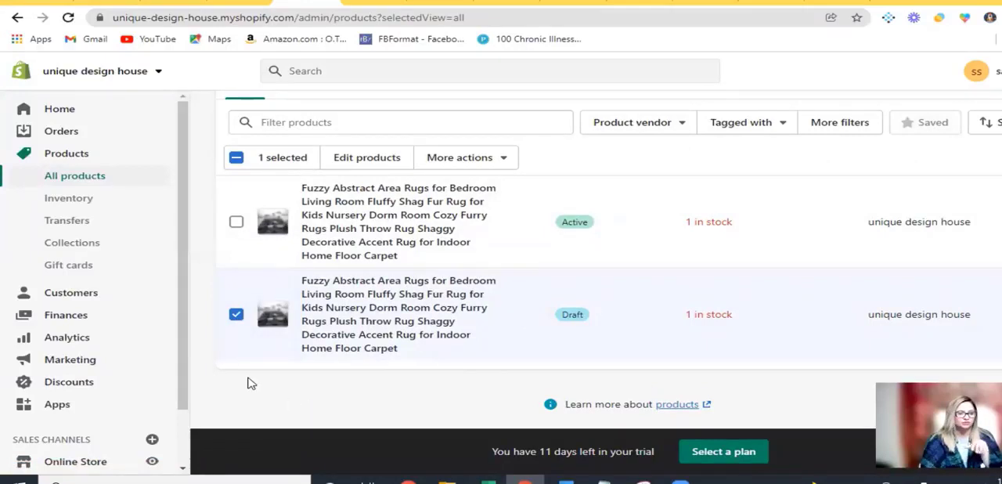
{"action": "left_click", "coordinate": [454, 166]}
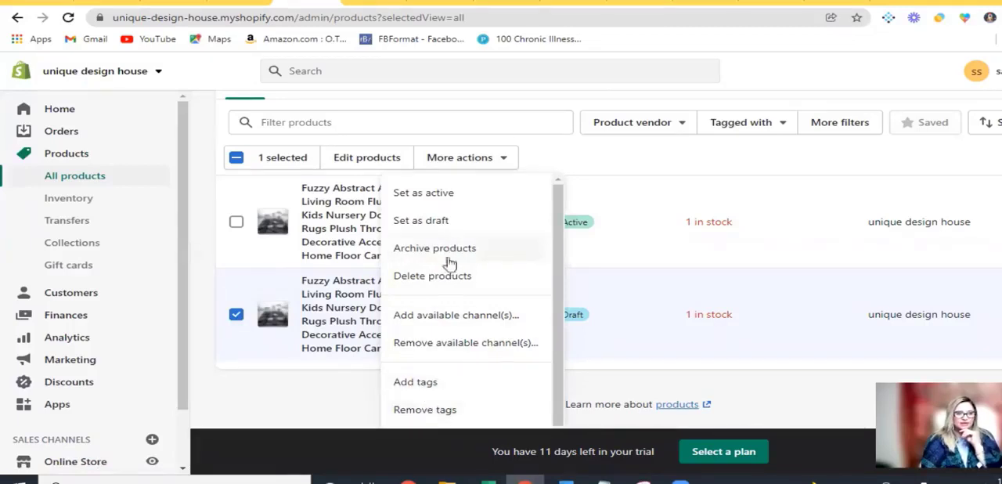
{"action": "left_click", "coordinate": [451, 196]}
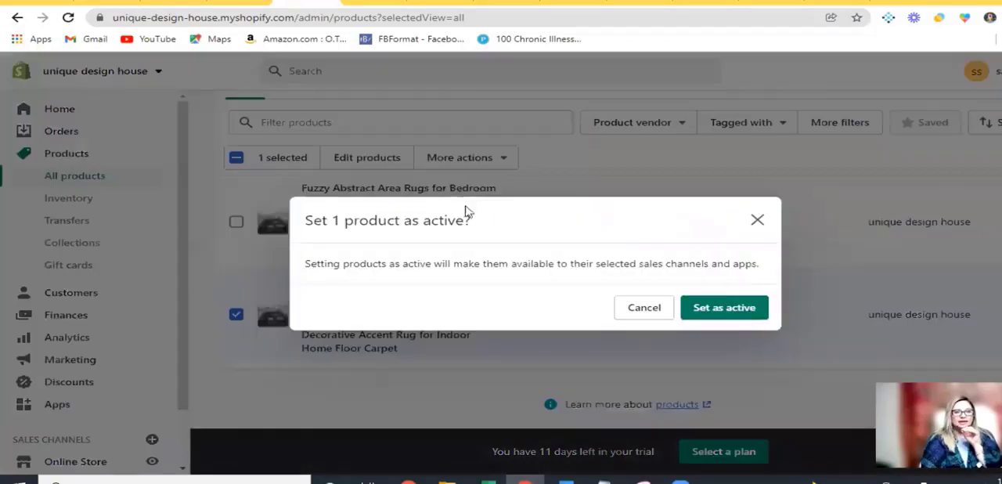
{"action": "left_click", "coordinate": [728, 310]}
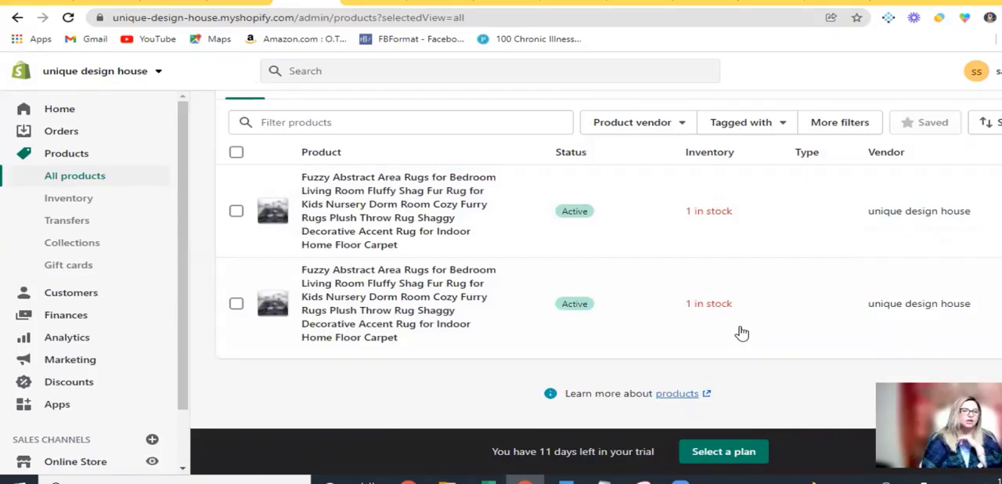
Look over the product list and open the store's collections
{"action": "left_click", "coordinate": [75, 180]}
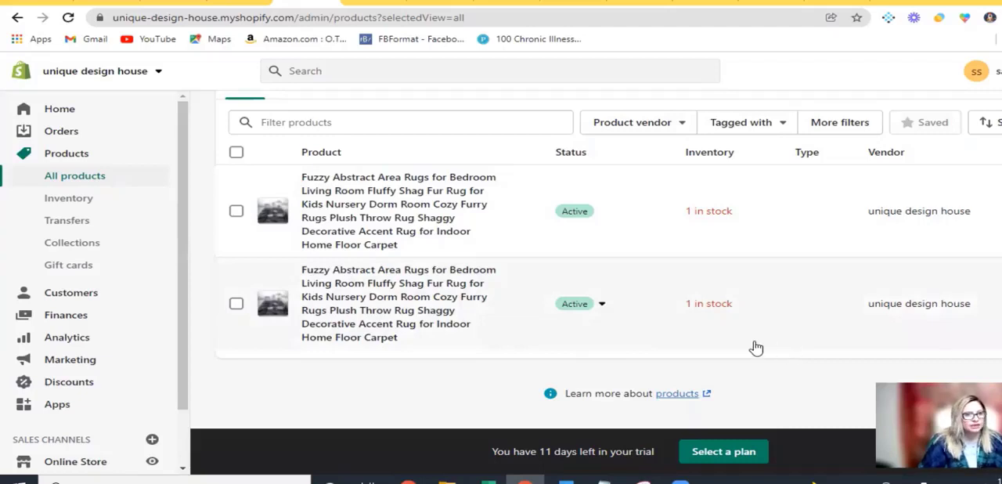
{"action": "scroll", "coordinate": [705, 353], "scroll_direction": "up", "scroll_amount": 1}
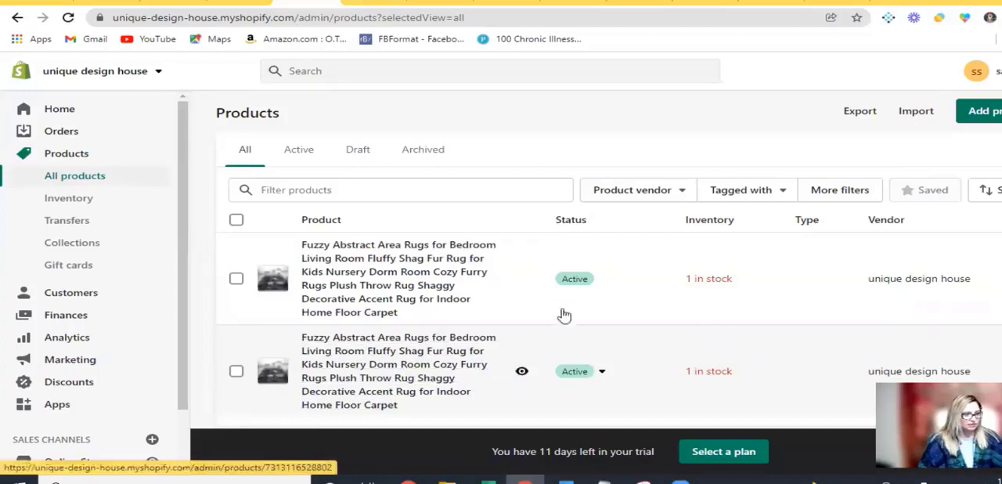
{"action": "scroll", "coordinate": [611, 291], "scroll_direction": "down", "scroll_amount": 1}
{"action": "scroll", "coordinate": [91, 381], "scroll_direction": "down", "scroll_amount": 1}
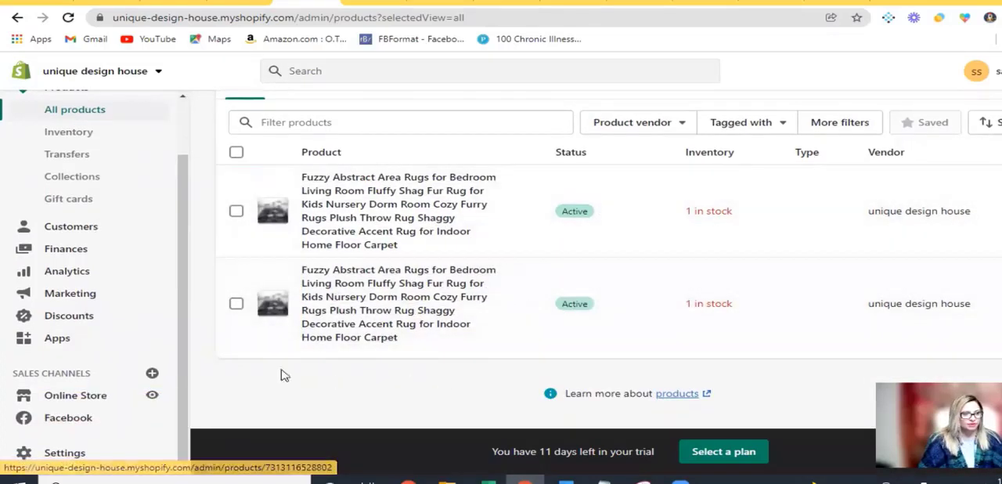
{"action": "scroll", "coordinate": [78, 245], "scroll_direction": "up", "scroll_amount": 1}
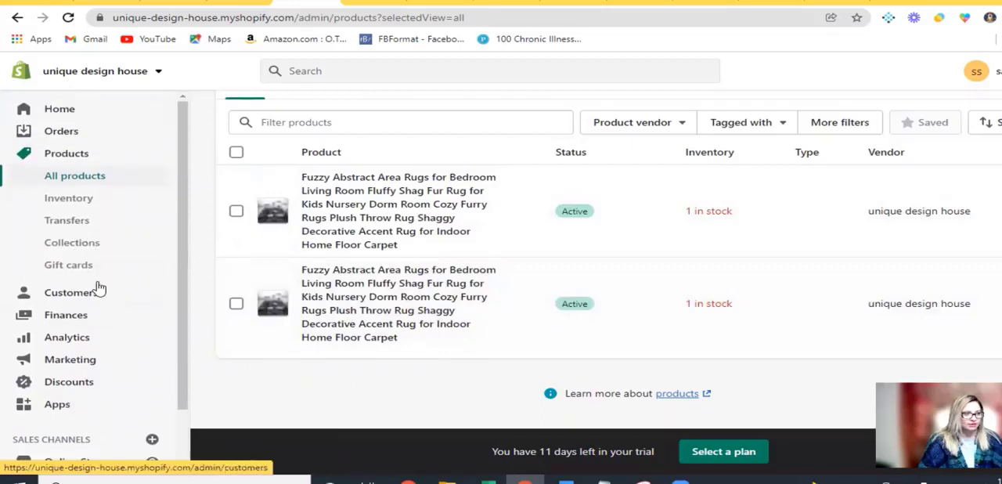
{"action": "left_click", "coordinate": [94, 245]}
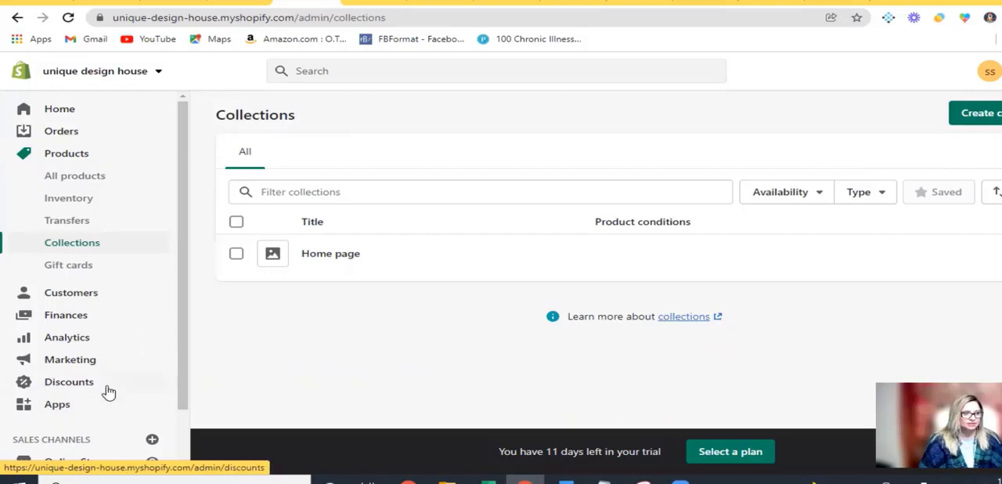
Open the Facebook sales channel and go to Commerce Manager to customize the Facebook Shop
{"action": "scroll", "coordinate": [157, 370], "scroll_direction": "down", "scroll_amount": 1}
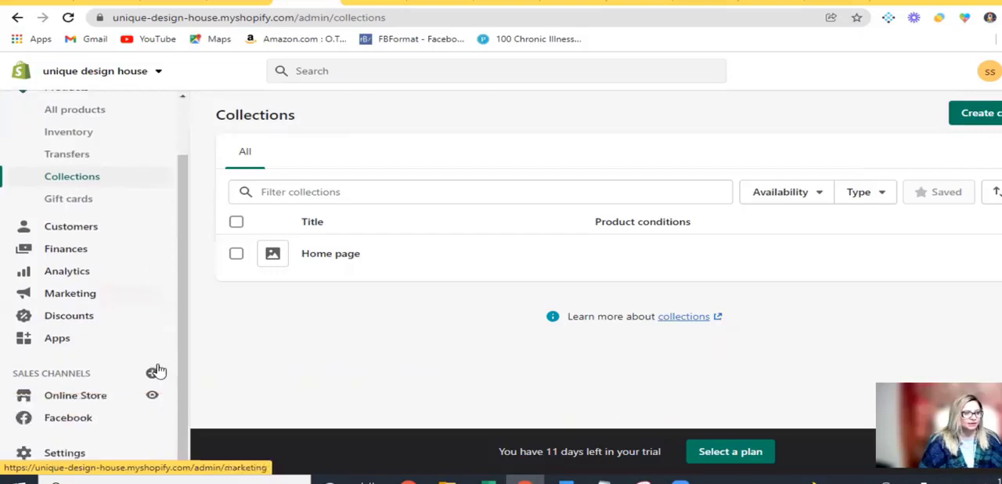
{"action": "left_click", "coordinate": [69, 418]}
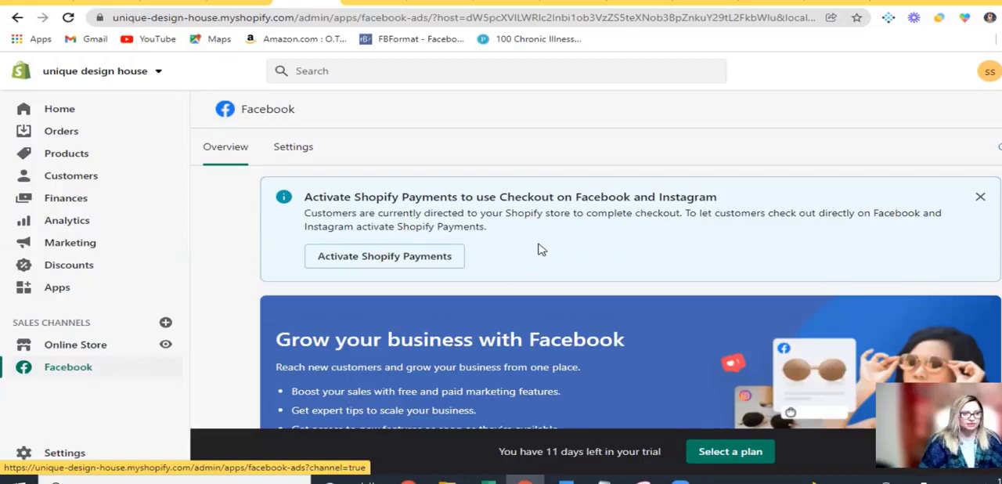
{"action": "scroll", "coordinate": [568, 307], "scroll_direction": "down", "scroll_amount": 3}
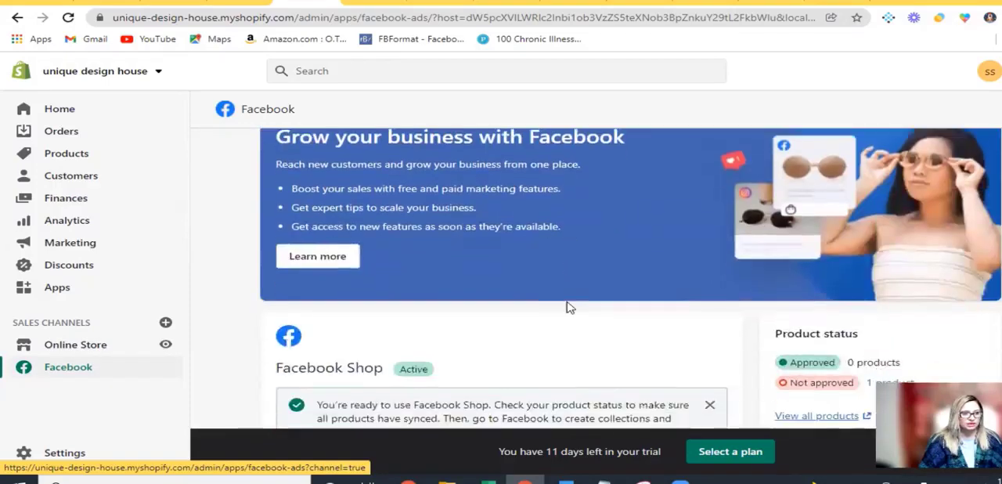
{"action": "scroll", "coordinate": [569, 307], "scroll_direction": "down", "scroll_amount": 2}
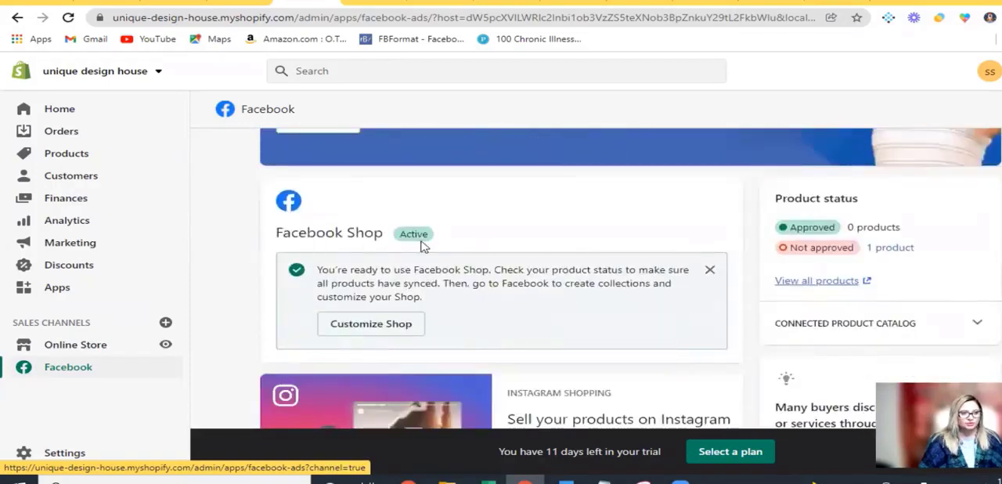
{"action": "left_click", "coordinate": [380, 327]}
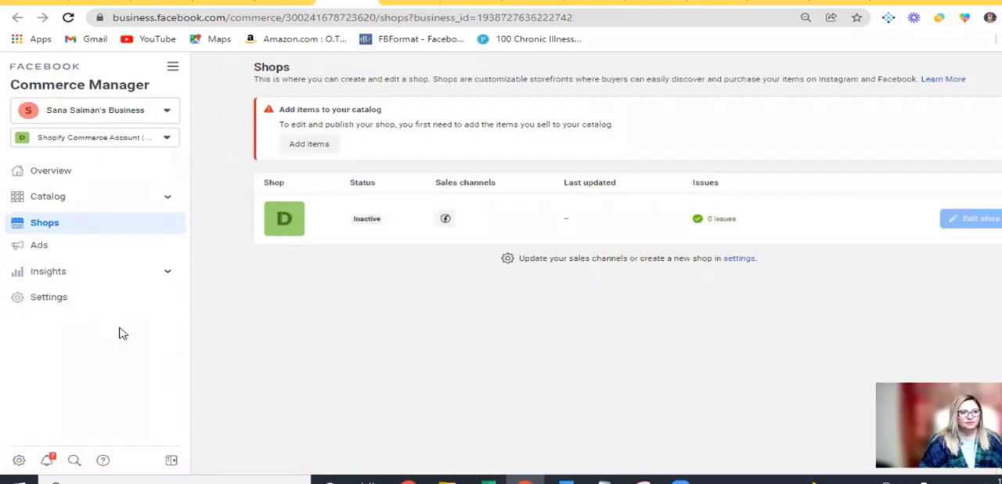
Examine the overview, catalog items and shop status in Commerce Manager, including the catalog reached through the shop's add-items prompt
{"action": "left_click", "coordinate": [108, 180]}
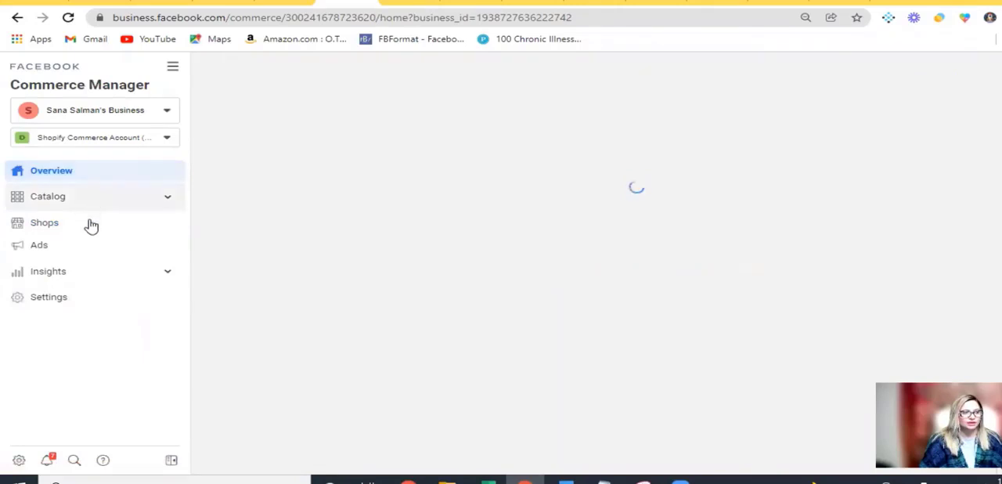
{"action": "left_click", "coordinate": [91, 202]}
{"action": "left_click", "coordinate": [78, 225]}
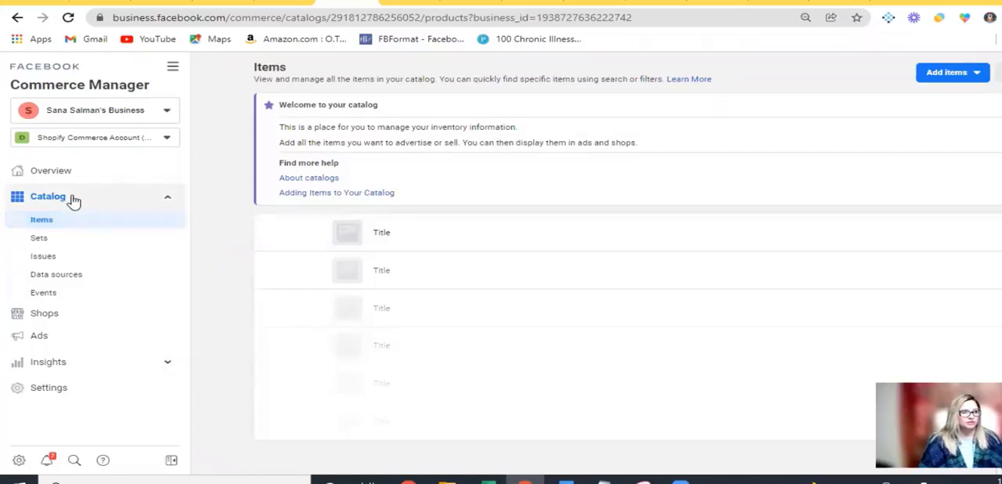
{"action": "left_click", "coordinate": [73, 199]}
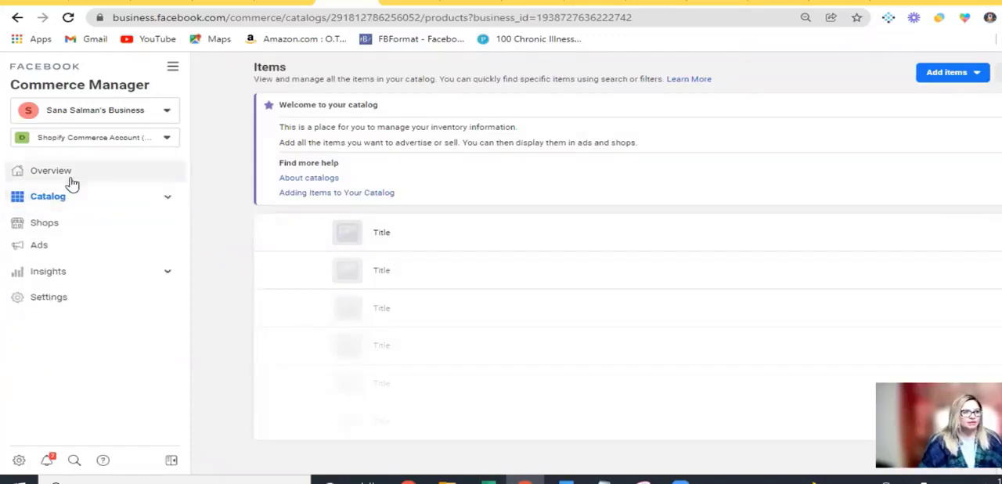
{"action": "left_click", "coordinate": [70, 176]}
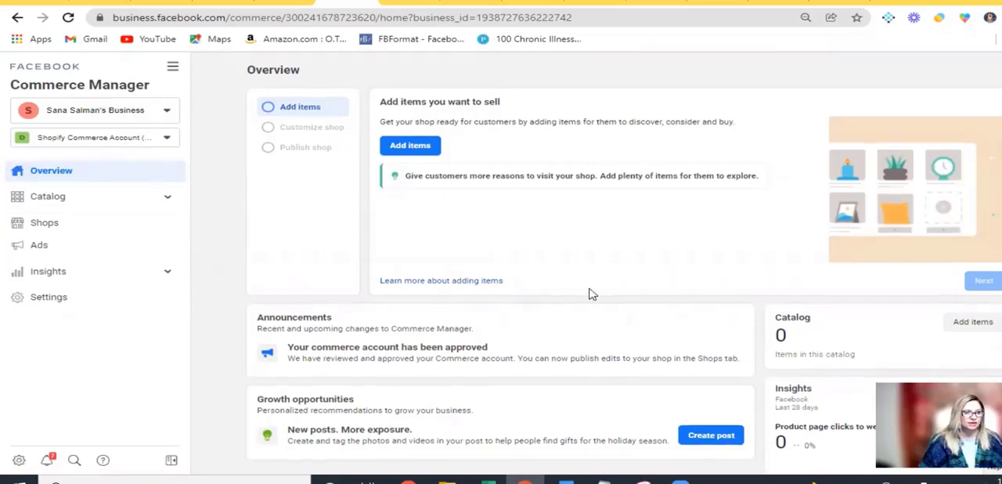
{"action": "scroll", "coordinate": [593, 291], "scroll_direction": "down", "scroll_amount": 1}
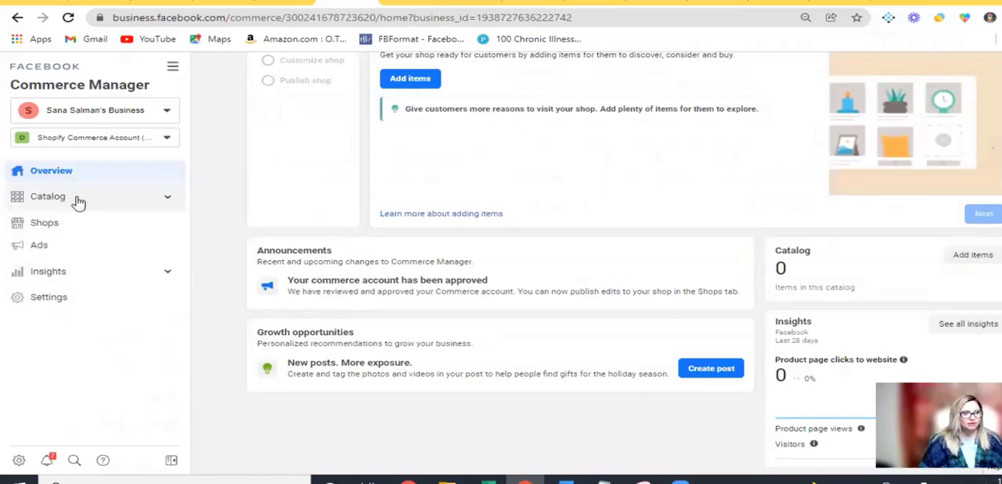
{"action": "left_click", "coordinate": [89, 229]}
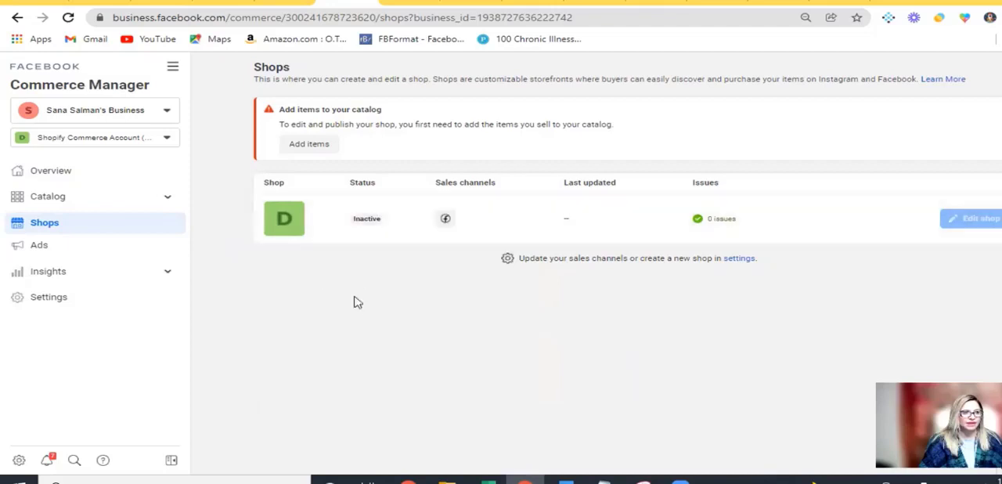
{"action": "left_click", "coordinate": [309, 145]}
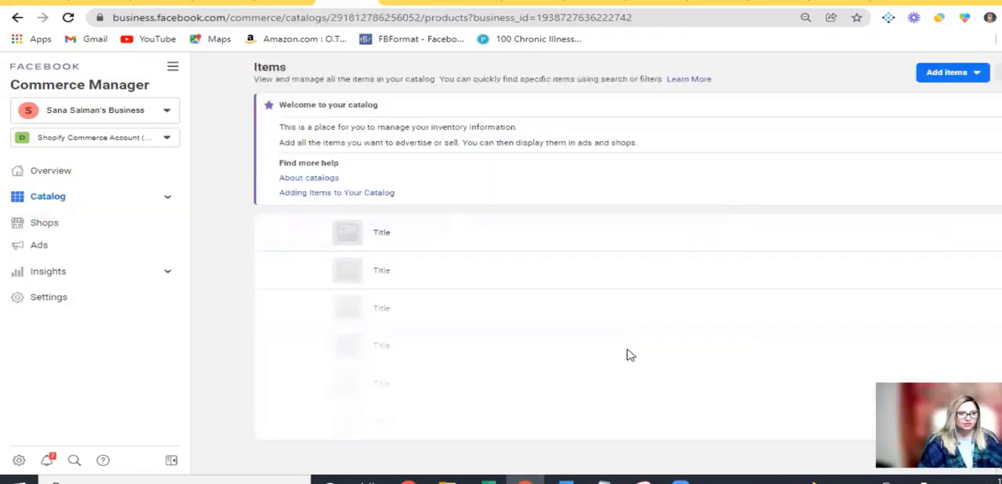
Switch back to Shopify, check the store's home page notices and open the product list
{"action": "left_click", "coordinate": [284, 3]}
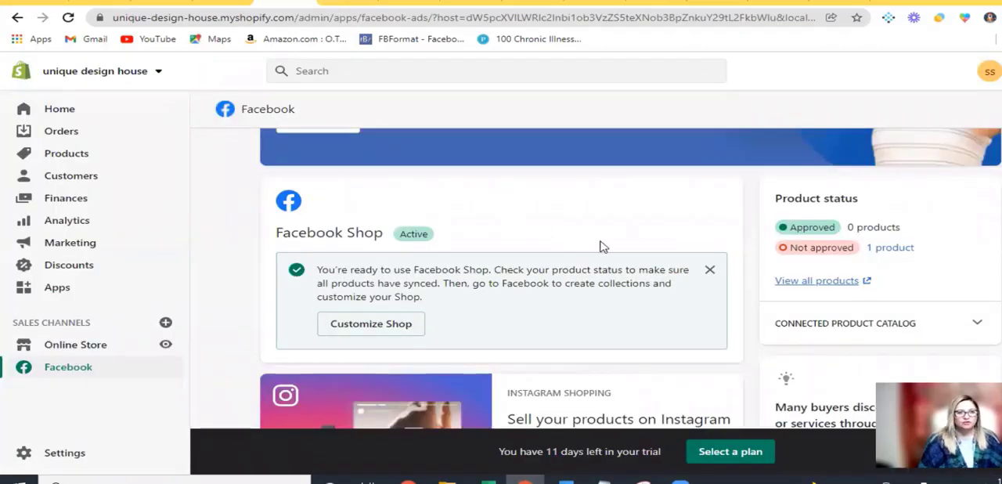
{"action": "scroll", "coordinate": [600, 246], "scroll_direction": "up", "scroll_amount": 5}
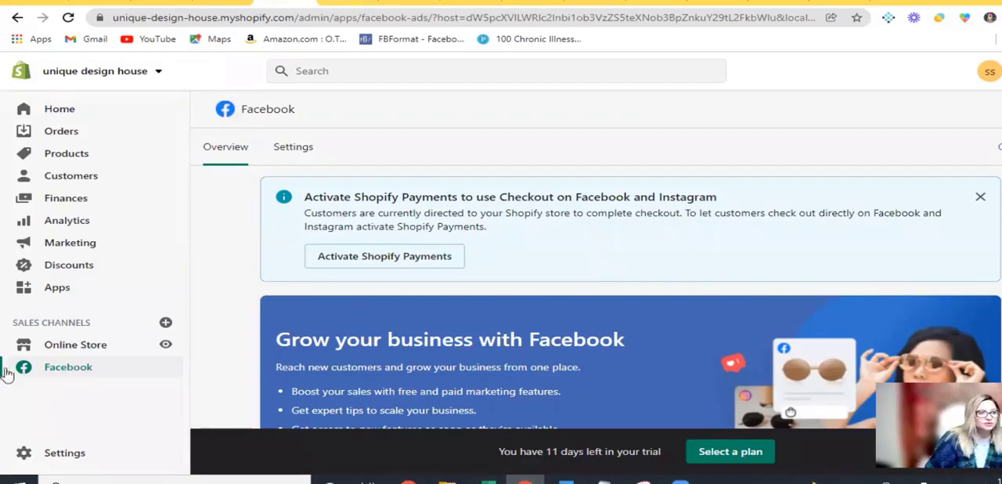
{"action": "left_click", "coordinate": [77, 109]}
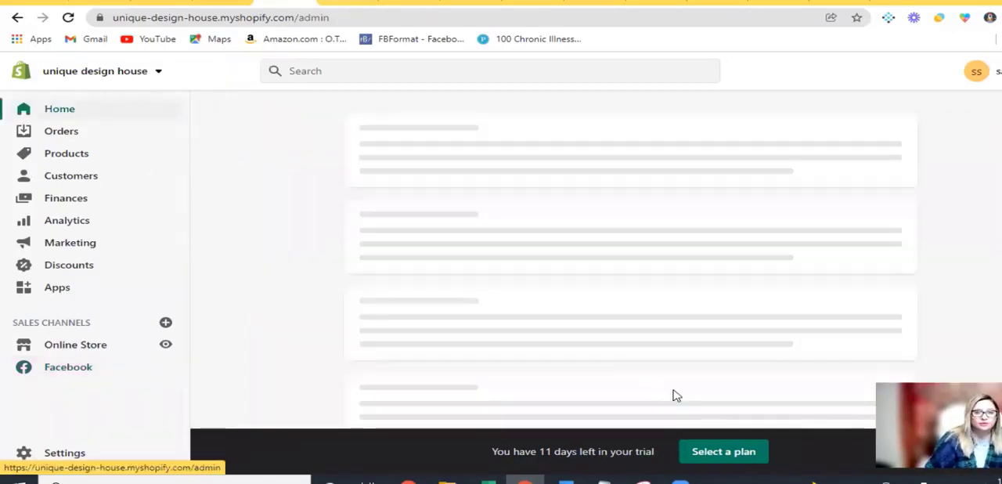
{"action": "scroll", "coordinate": [676, 394], "scroll_direction": "down", "scroll_amount": 3}
{"action": "scroll", "coordinate": [696, 386], "scroll_direction": "up", "scroll_amount": 1}
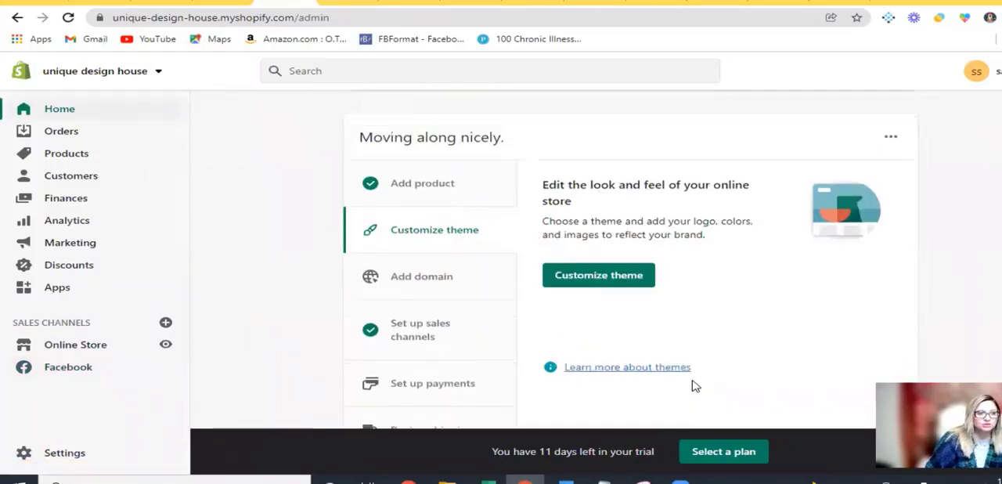
{"action": "scroll", "coordinate": [573, 387], "scroll_direction": "up", "scroll_amount": 5}
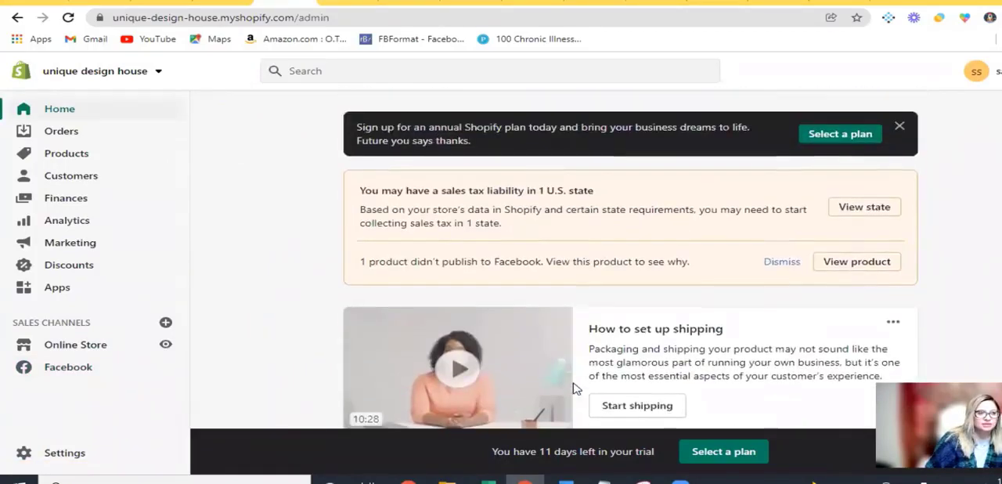
{"action": "left_click", "coordinate": [69, 159]}
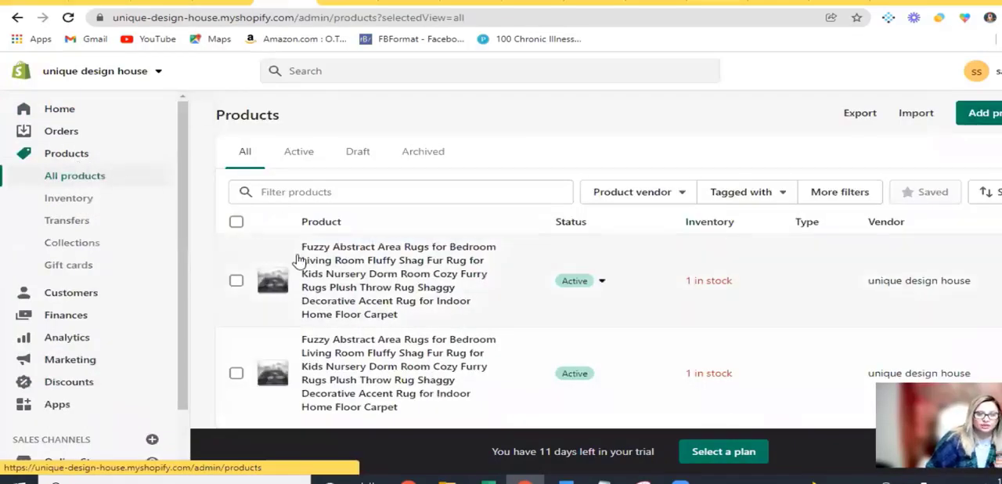